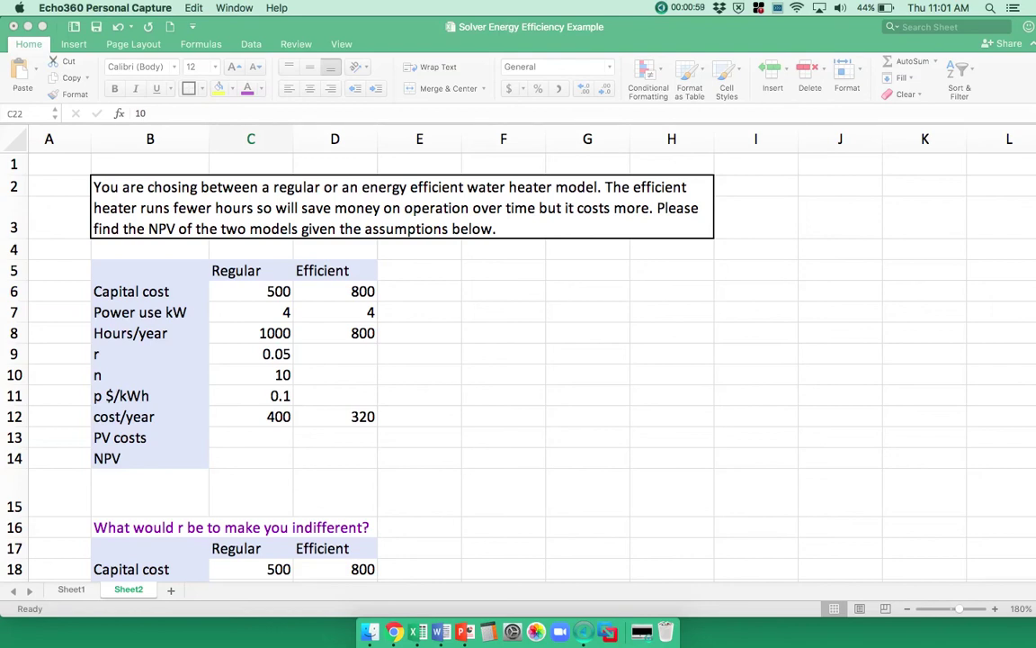
# - Check the cost/year formulas of the regular and efficient models in C12 and D12
pyautogui.click(287, 417)
pyautogui.doubleClick(287, 418)
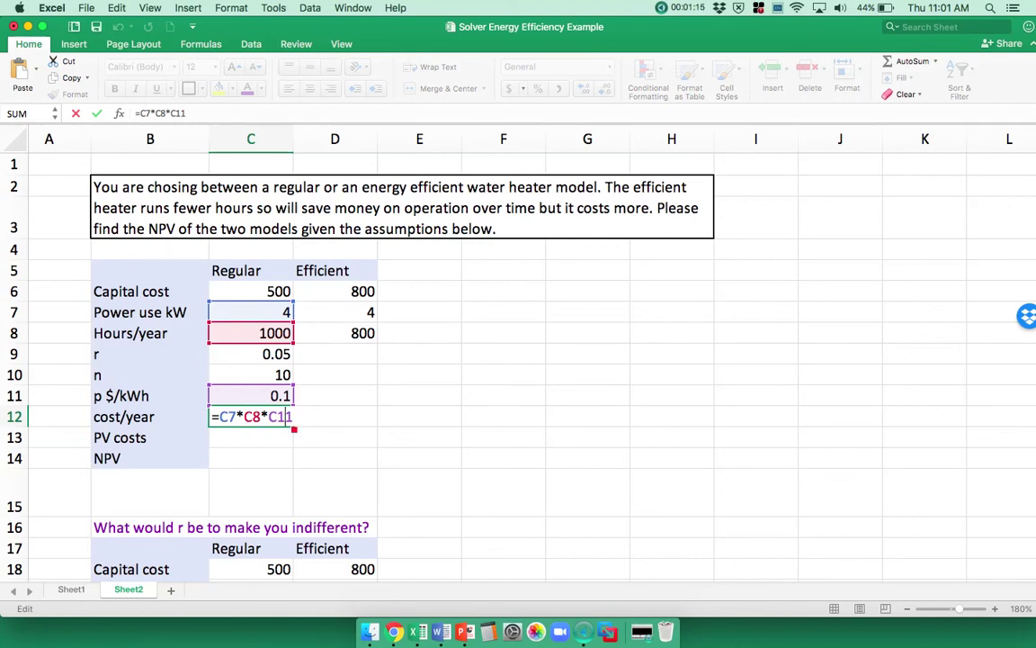
pyautogui.press('Return')
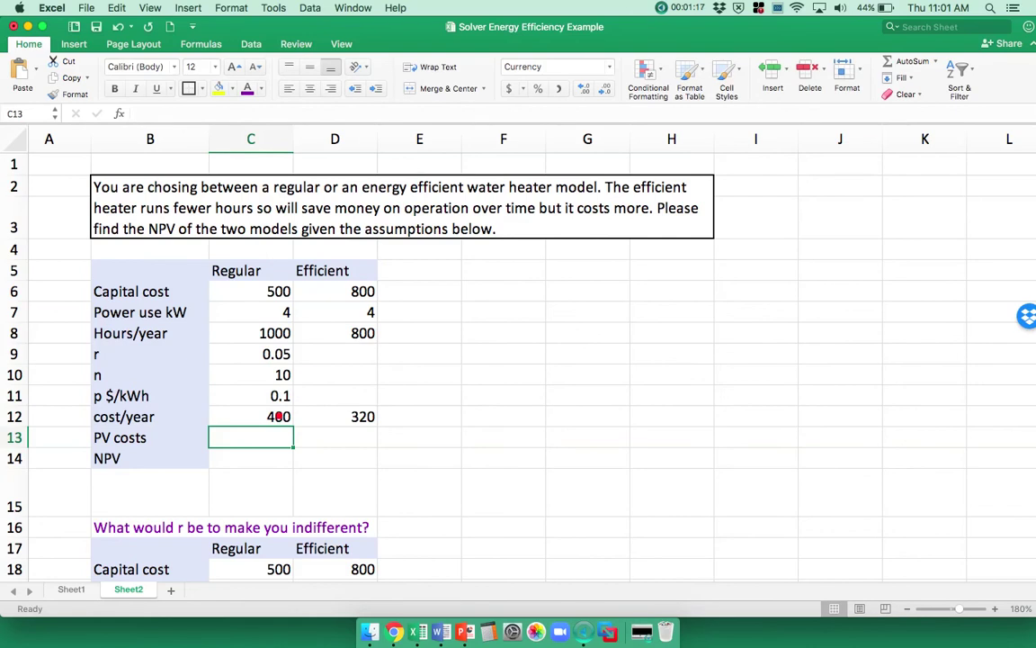
pyautogui.click(316, 419)
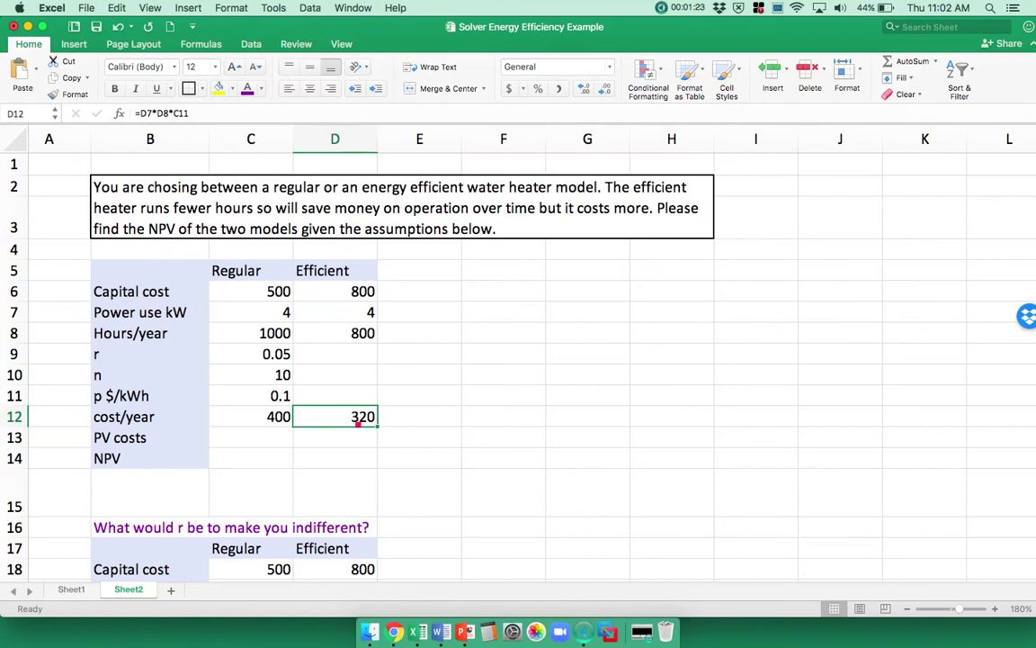
# - Calculate the regular model's PV costs in C13 with =PV(C9,C10,-C12)
pyautogui.click(259, 443)
pyautogui.write('=pv')
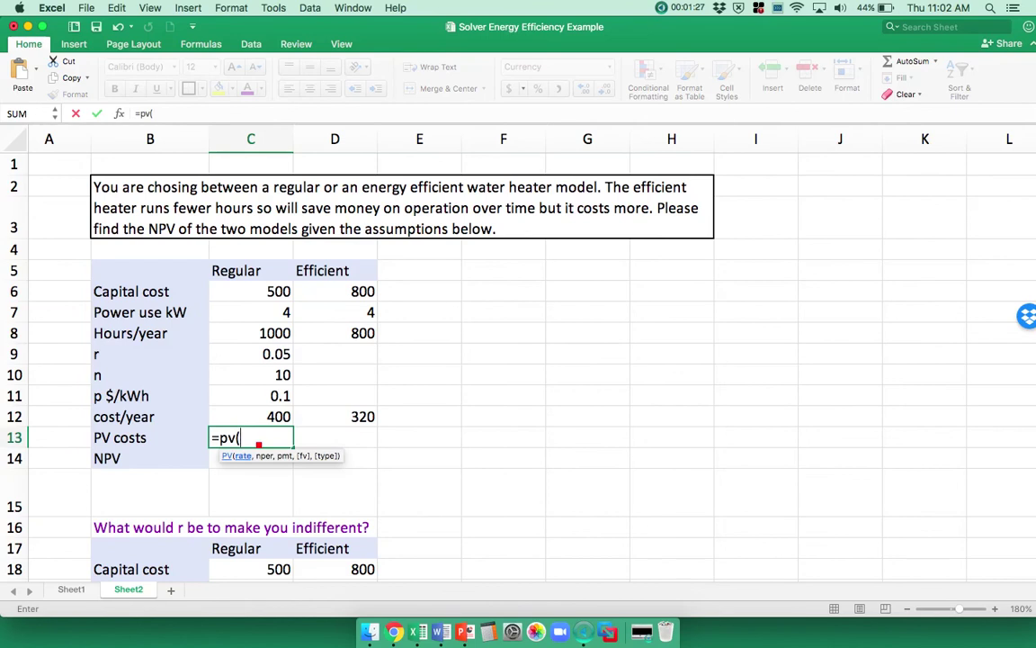
pyautogui.write('(')
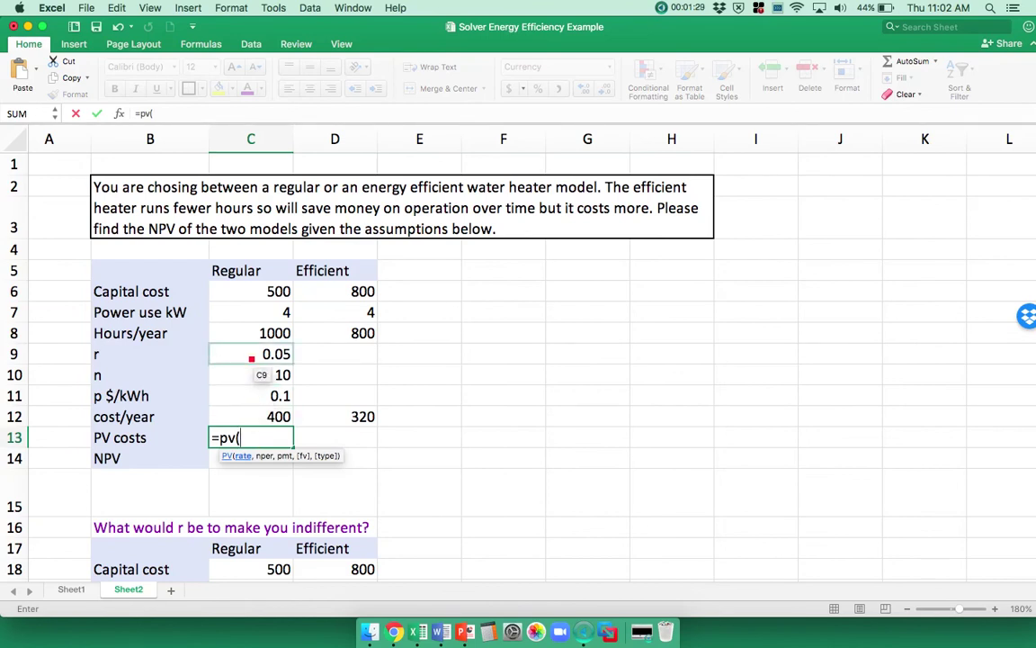
pyautogui.click(252, 357)
pyautogui.write(',')
pyautogui.click(245, 375)
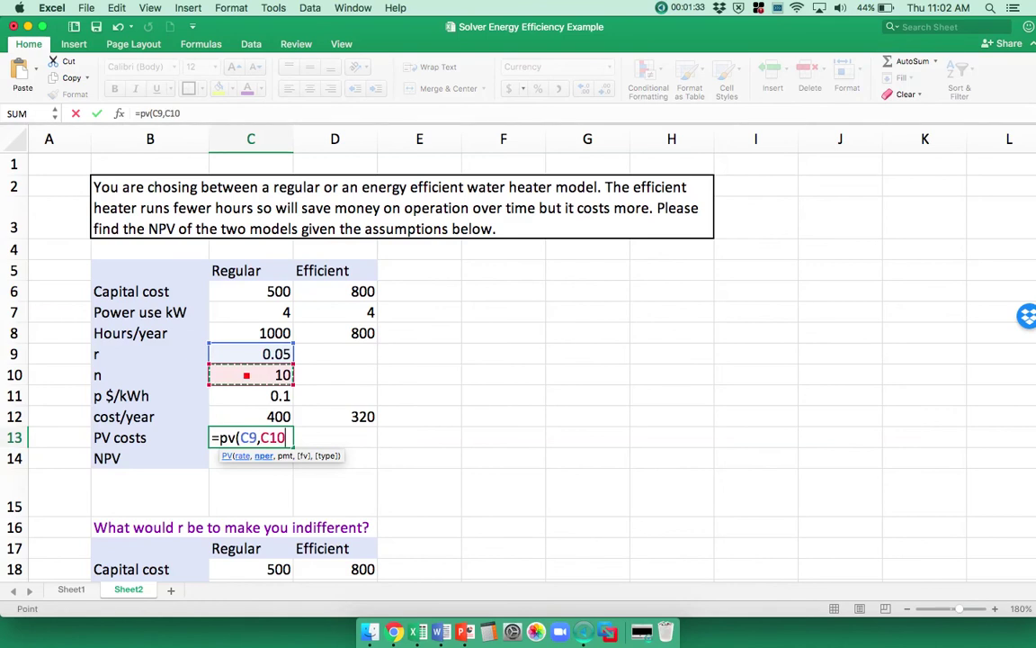
pyautogui.write(',')
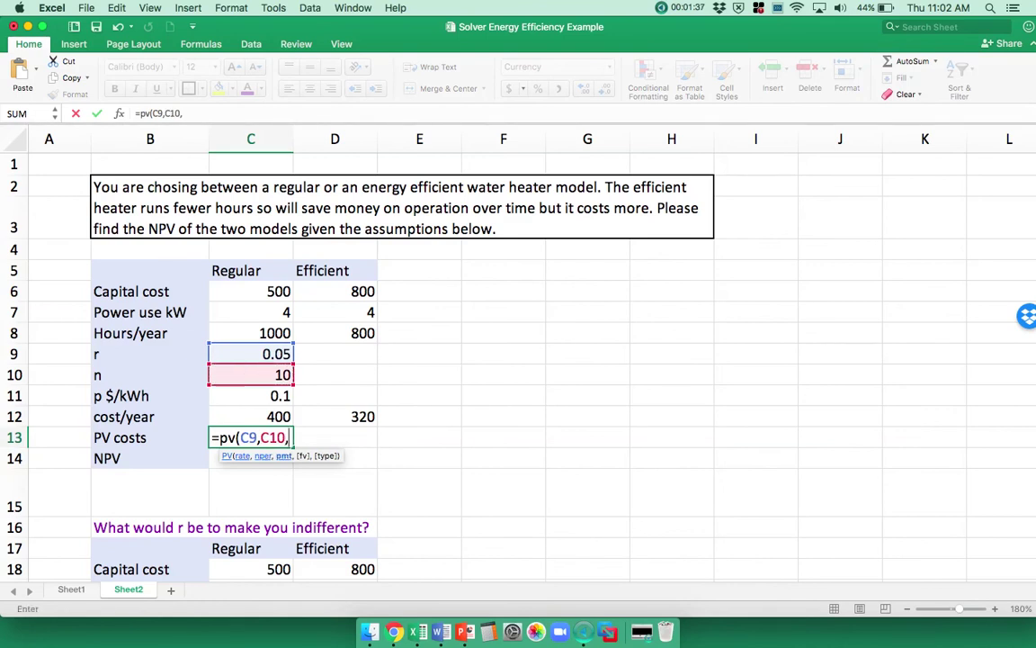
pyautogui.write('-')
pyautogui.click(232, 417)
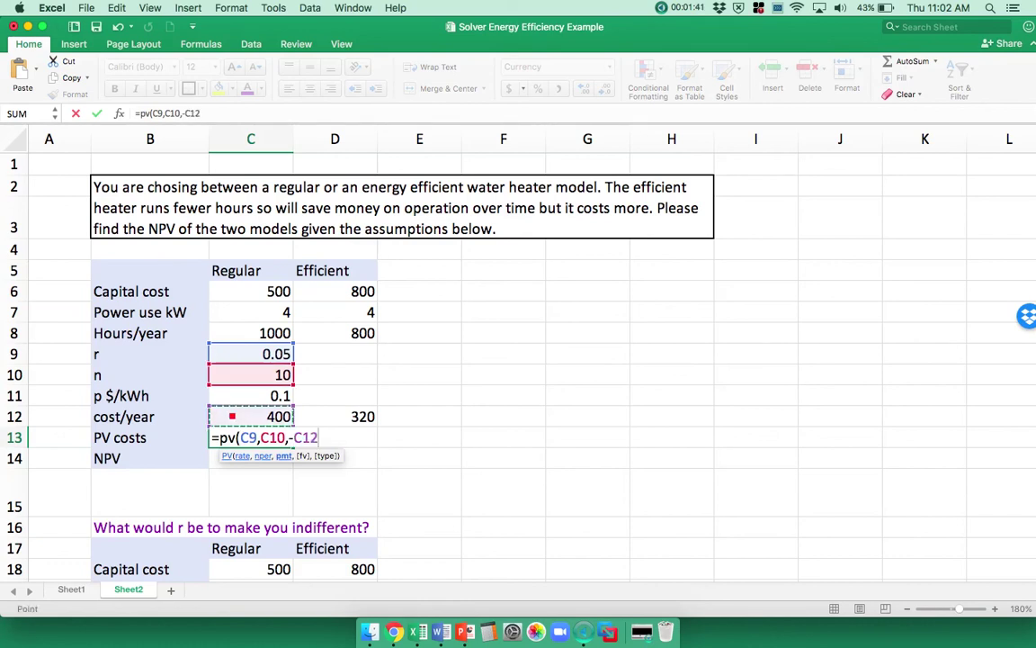
pyautogui.write(')')
pyautogui.press('Return')
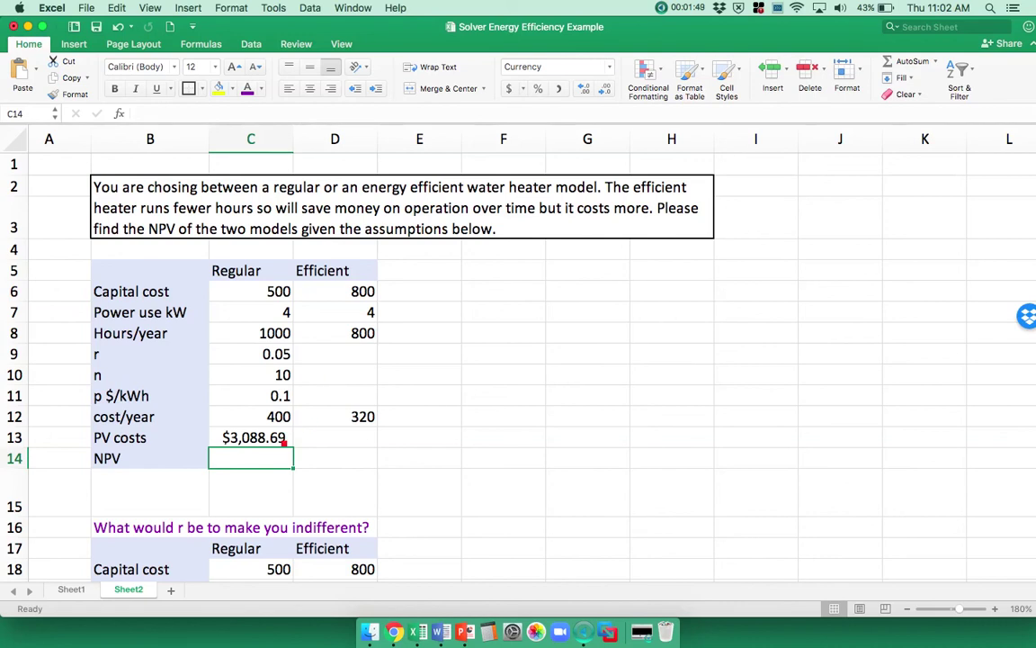
# - Calculate the efficient model's PV costs in D13 with =PV(C9,C10,-D12)
pyautogui.click(350, 444)
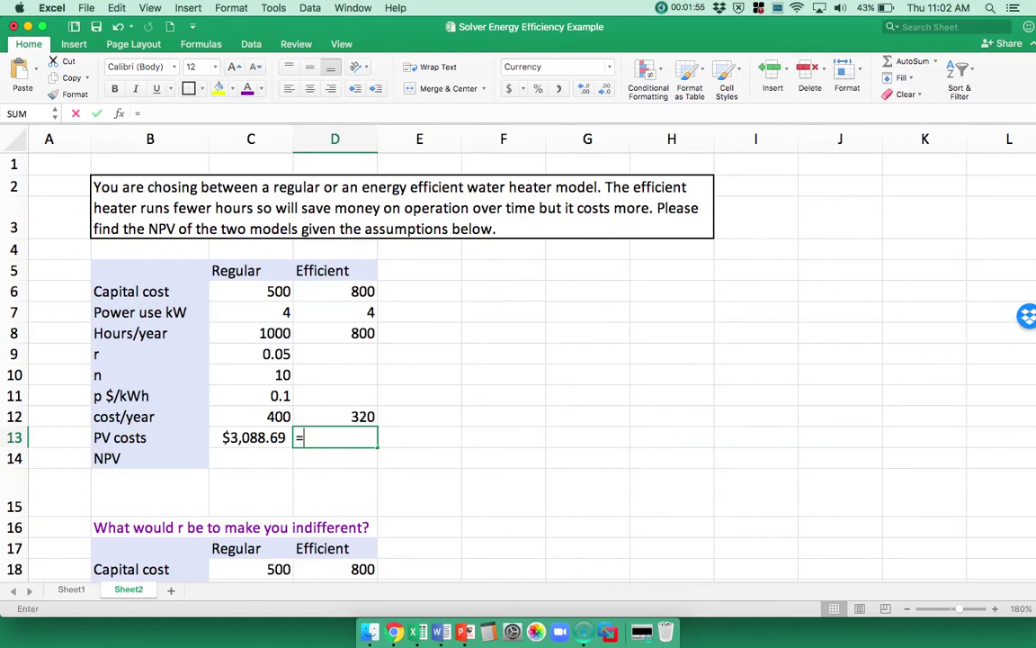
pyautogui.write('=pv(')
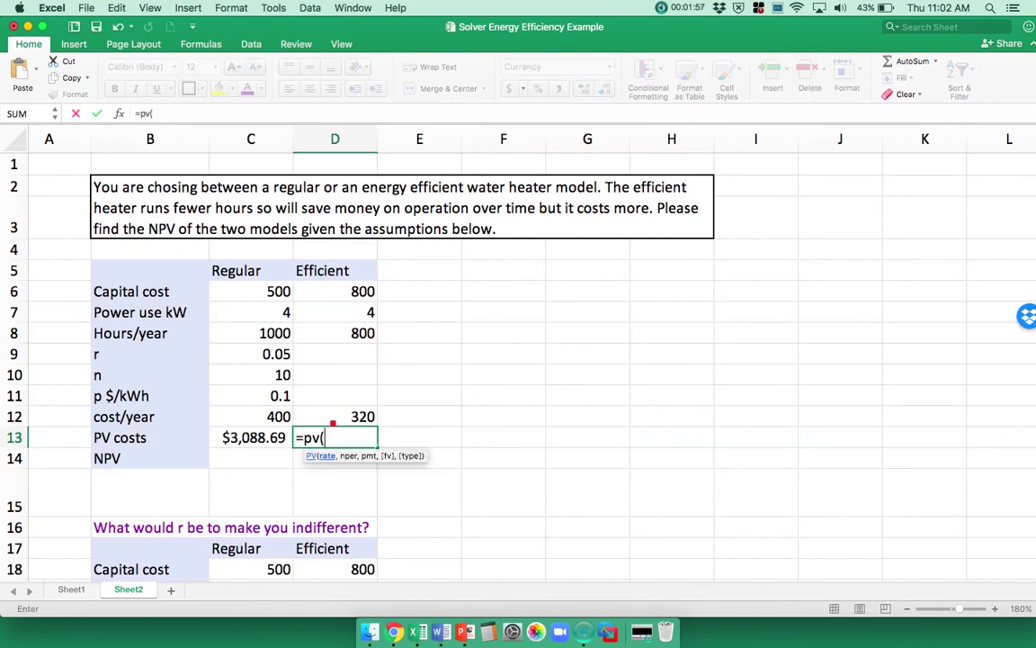
pyautogui.click(266, 361)
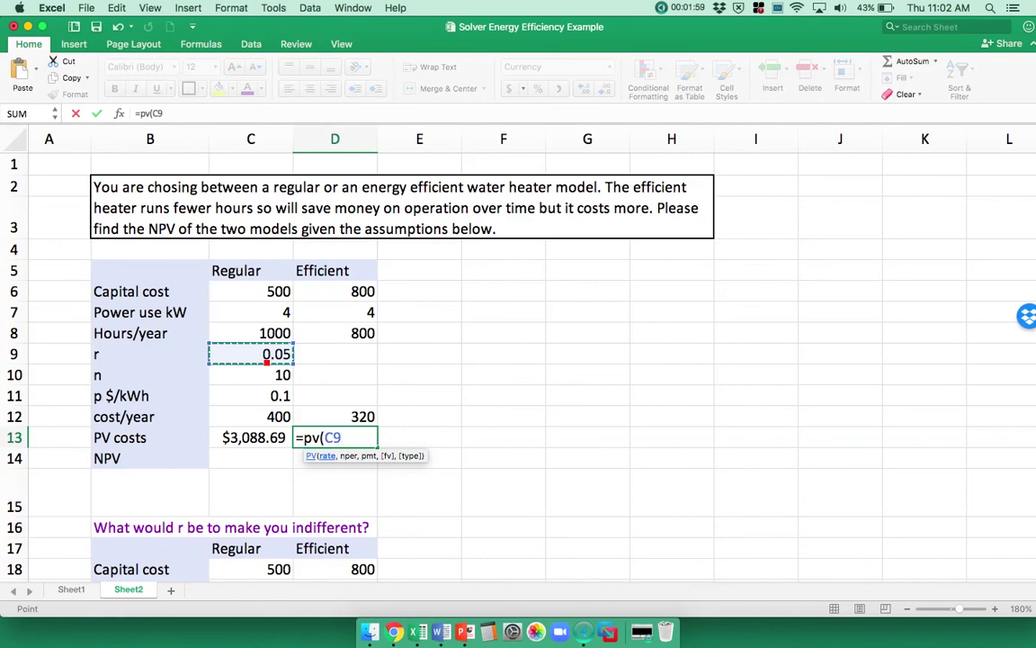
pyautogui.write(',')
pyautogui.click(266, 375)
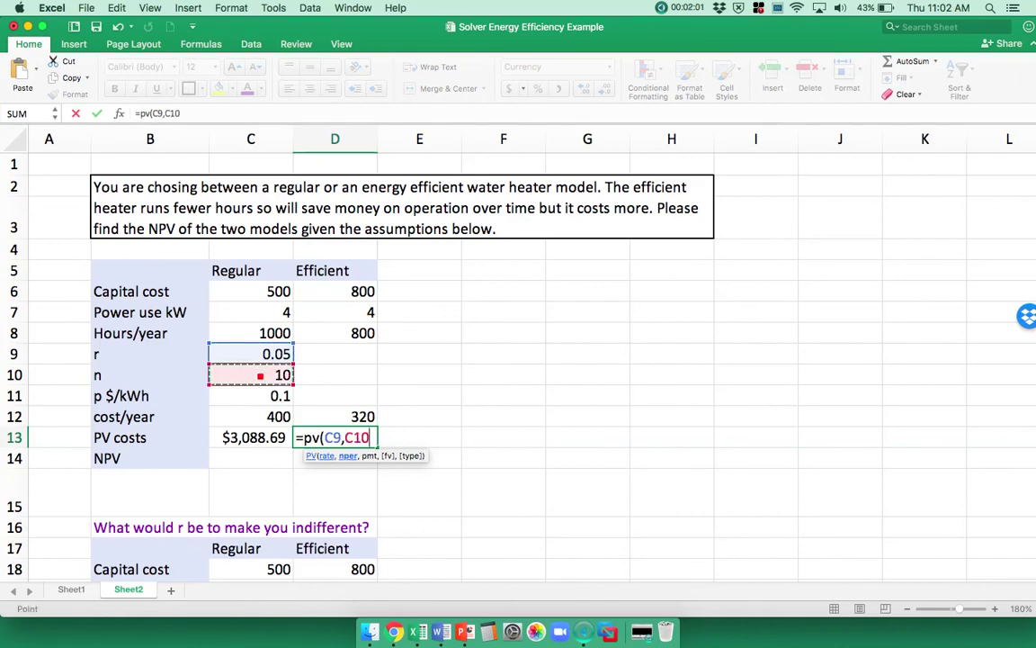
pyautogui.write(',-')
pyautogui.click(341, 415)
pyautogui.write(')')
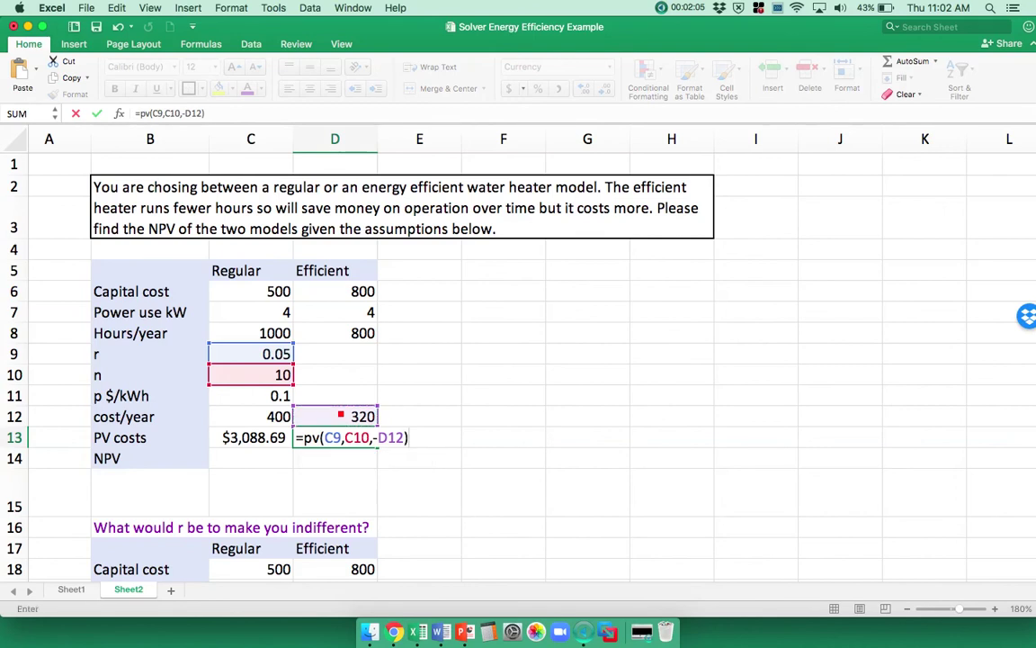
pyautogui.press('Return')
# - Calculate the regular model's NPV in C14 with =C13+C6, adding the PV costs and capital cost
pyautogui.click(267, 458)
pyautogui.write('=')
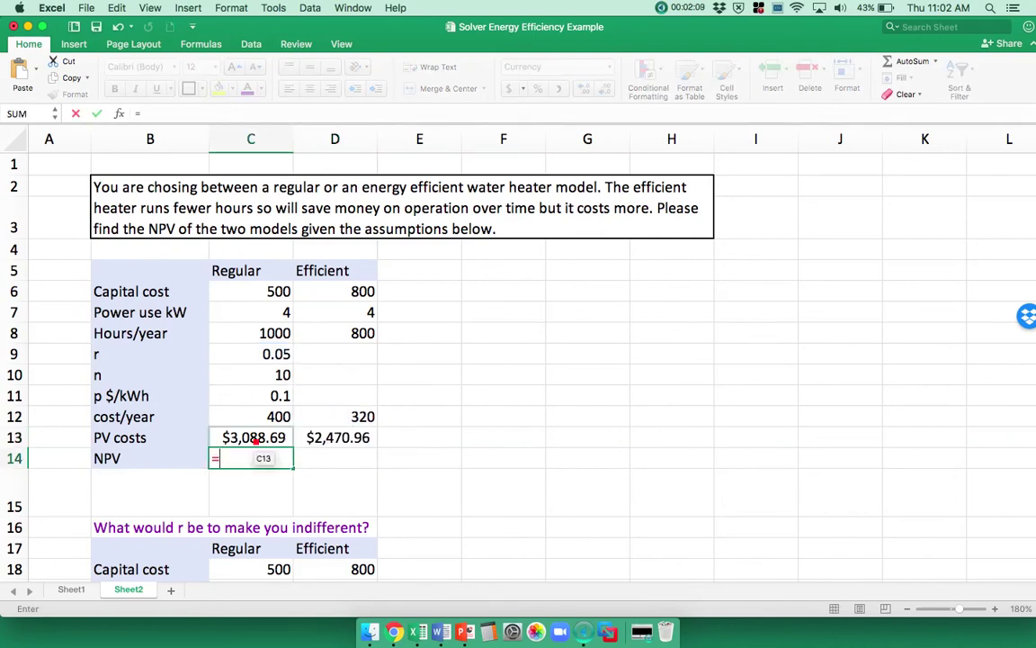
pyautogui.click(255, 437)
pyautogui.write('+')
pyautogui.click(241, 293)
pyautogui.press('Return')
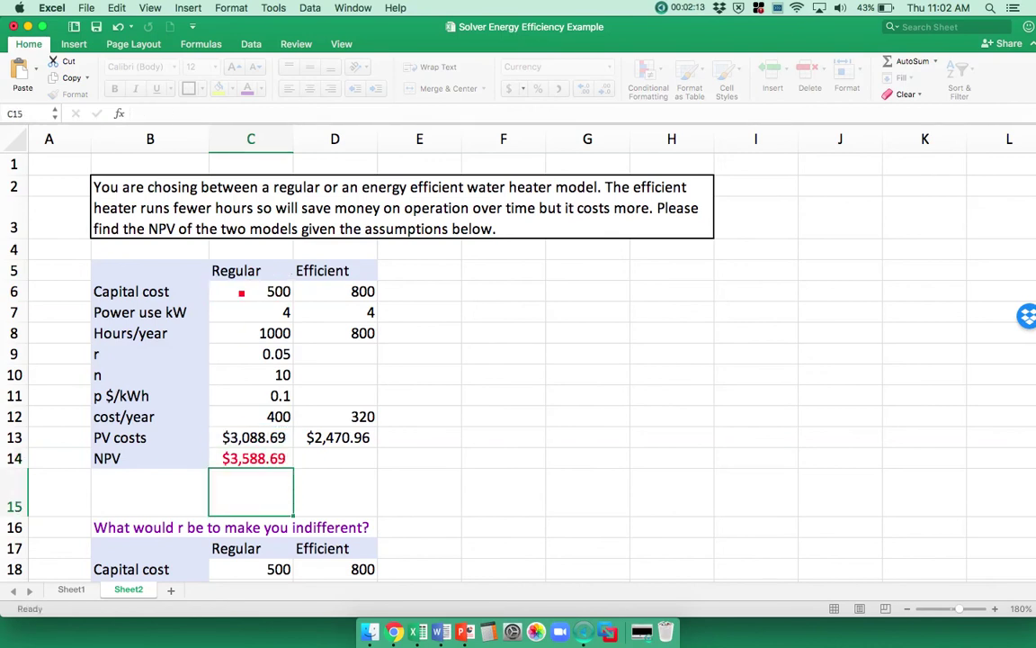
# - Fill the NPV formula from C14 across to D14 for the efficient model
pyautogui.click(239, 464)
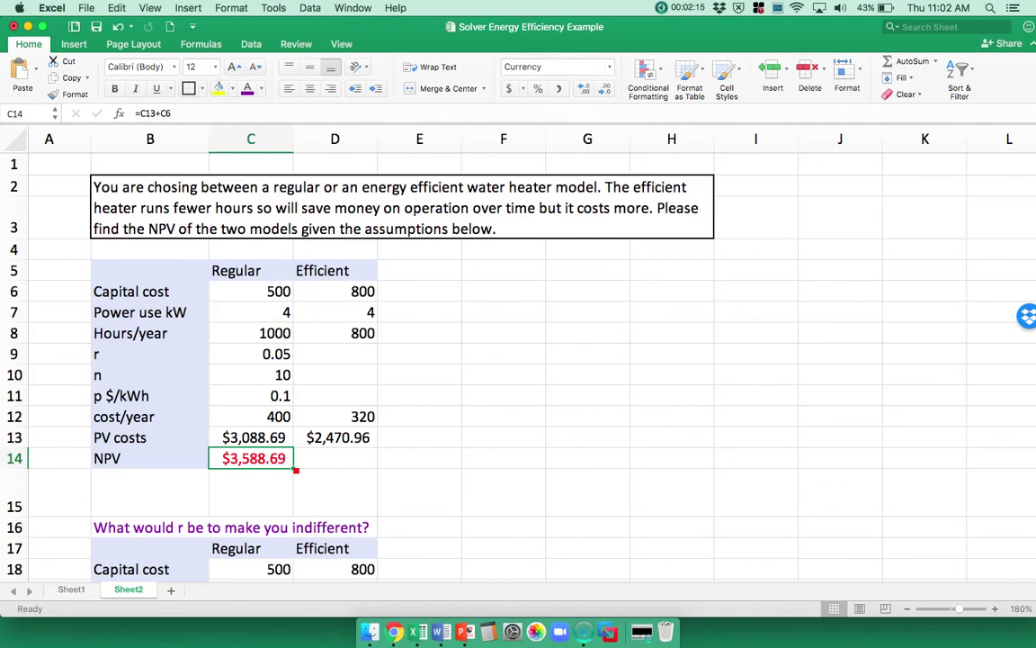
pyautogui.moveTo(293, 468); pyautogui.dragTo(361, 471)
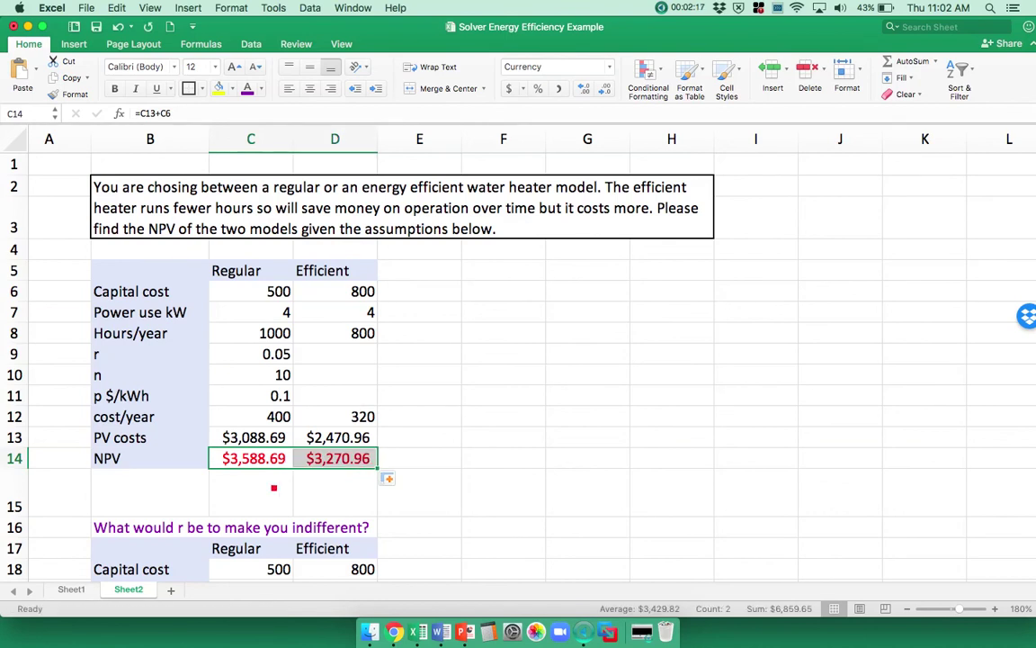
pyautogui.click(430, 454)
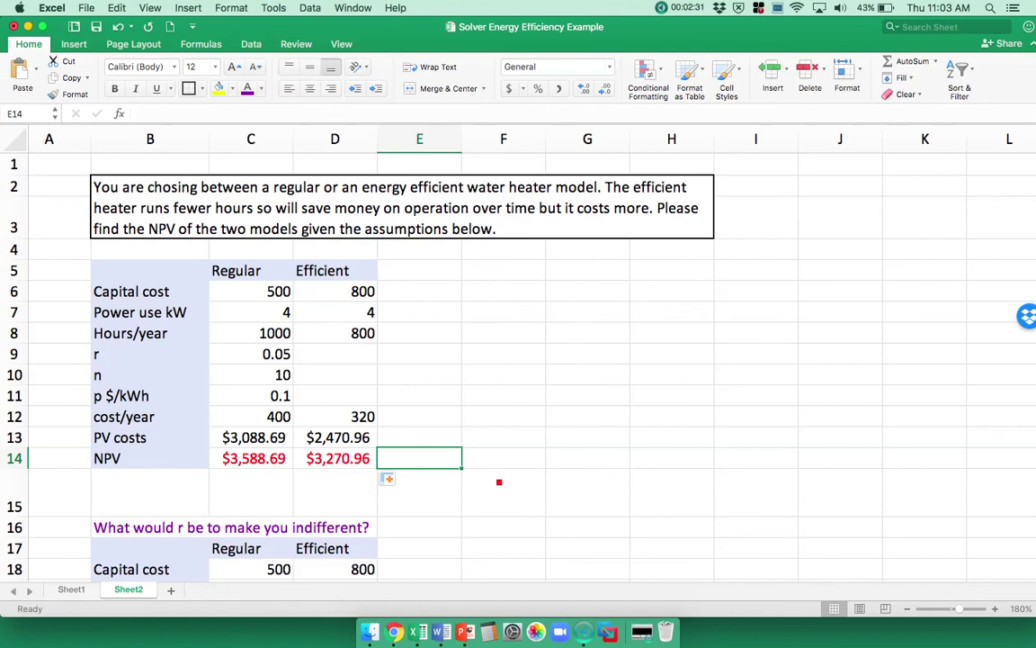
# - Examine the NPV difference formula in the yellow cell E26 of the indifference table
pyautogui.scroll(-8, 497, 509)
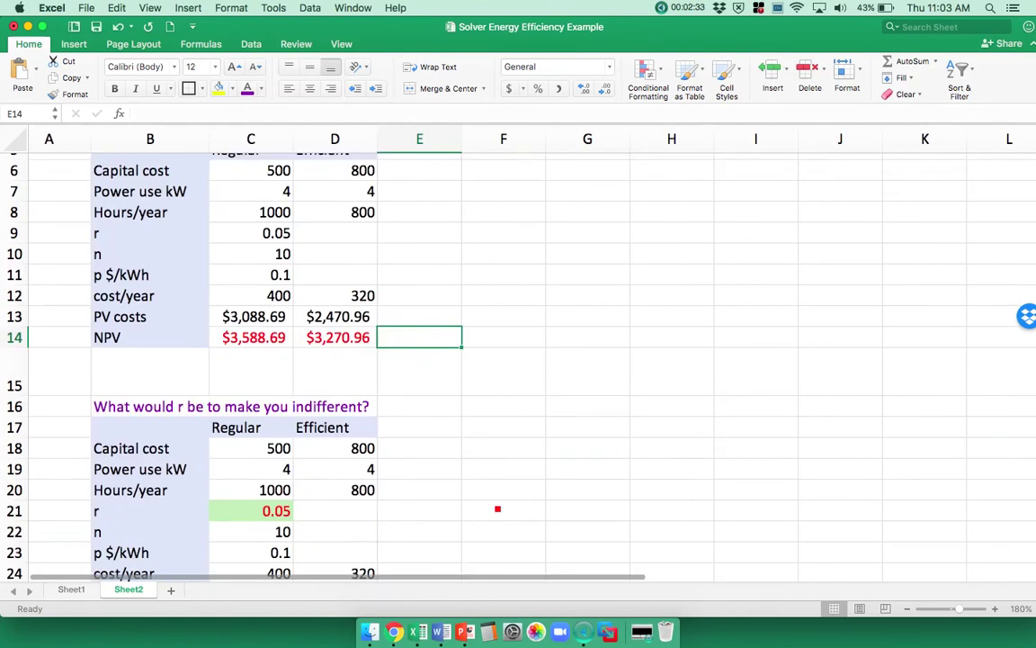
pyautogui.scroll(-1, 498, 509)
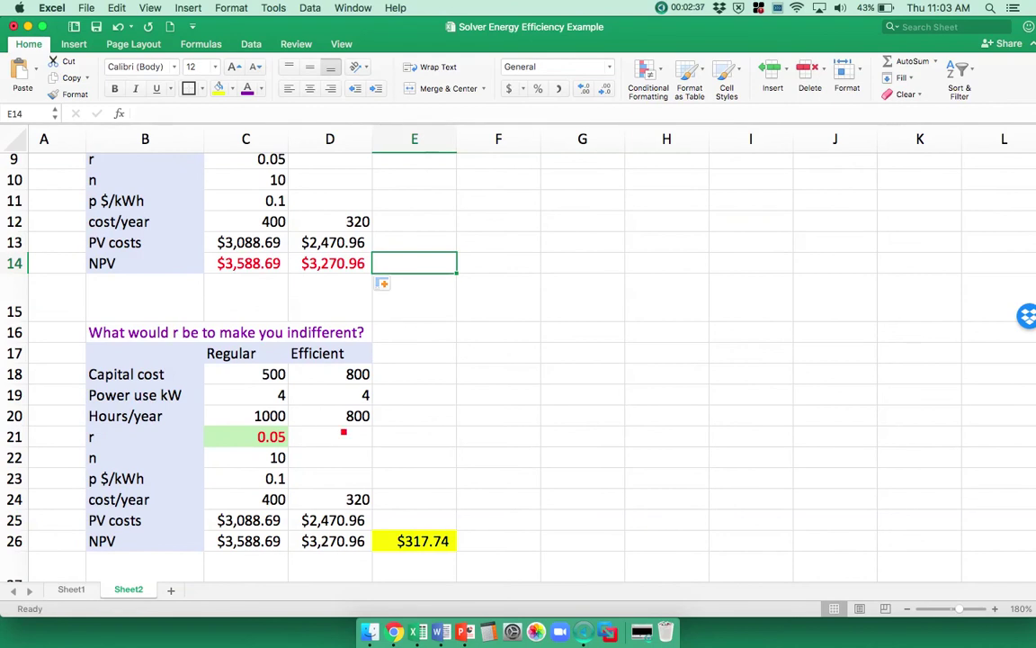
pyautogui.click(427, 550)
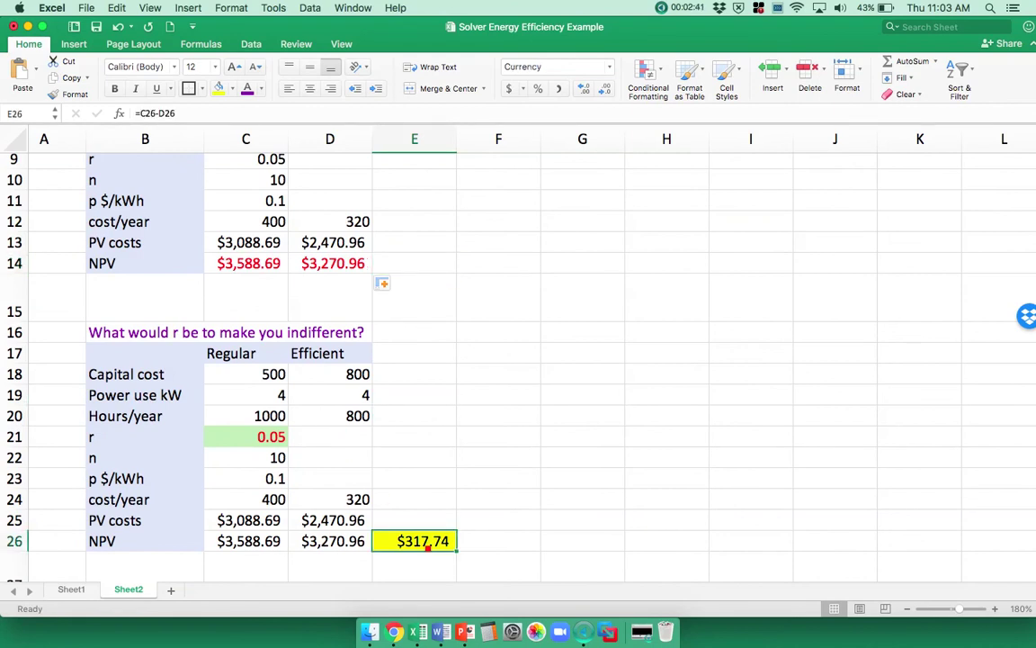
pyautogui.doubleClick(426, 549)
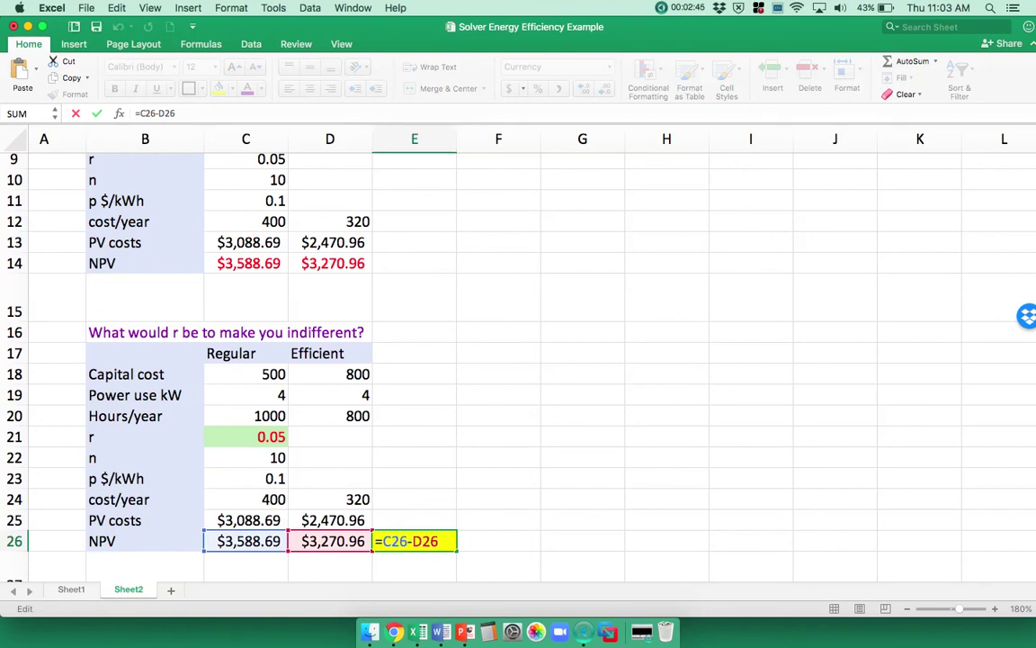
pyautogui.press('Return')
pyautogui.click(426, 501)
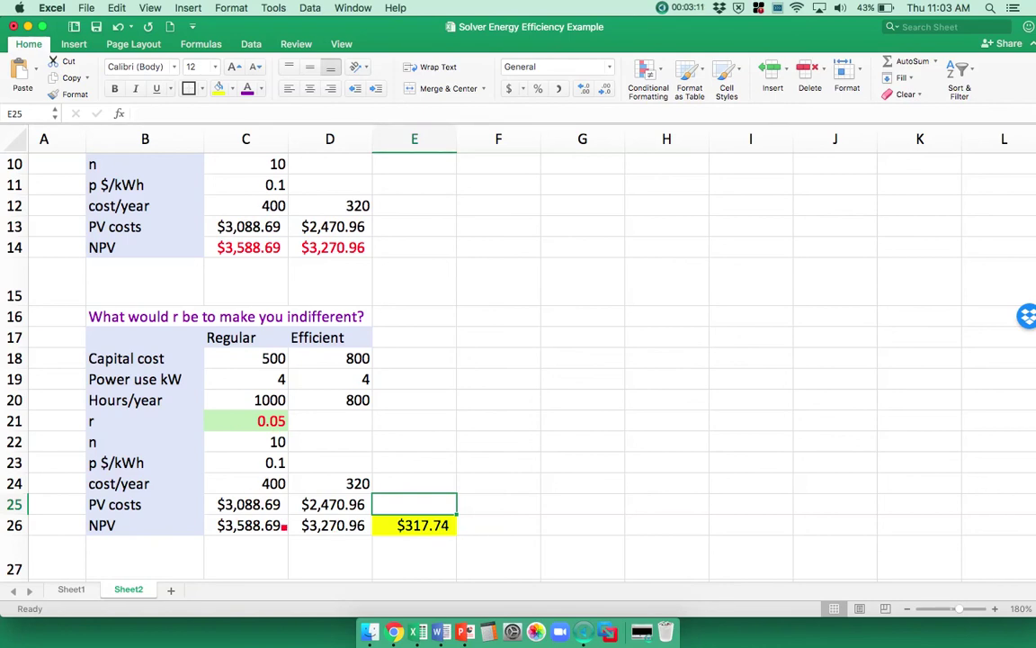
# - Try r values of 0.08 and 0.1 in C21 of the indifference table
pyautogui.click(276, 421)
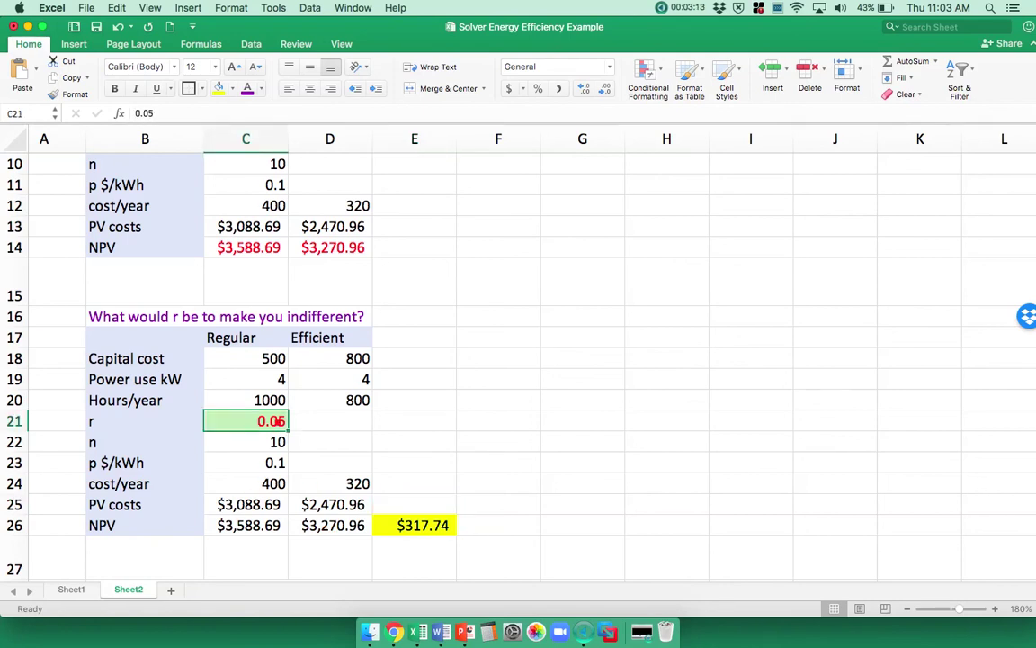
pyautogui.write('.08')
pyautogui.press('Return')
pyautogui.click(275, 420)
pyautogui.write('.1')
pyautogui.press('Return')
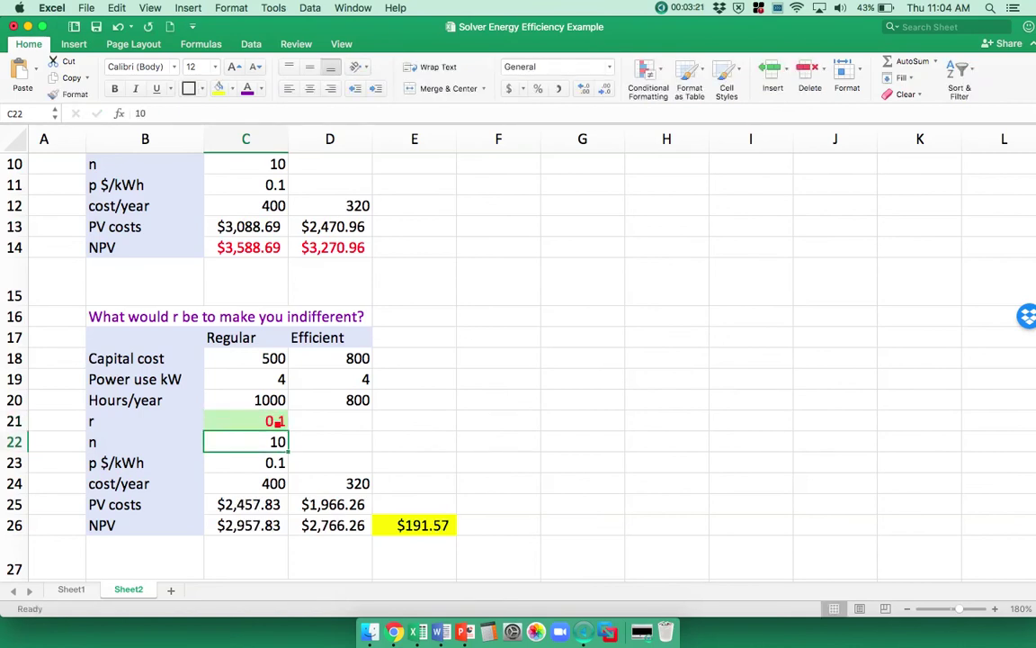
# - Set r in C21 of the indifference table to 0.2
pyautogui.click(271, 421)
pyautogui.write('.2')
pyautogui.press('Return')
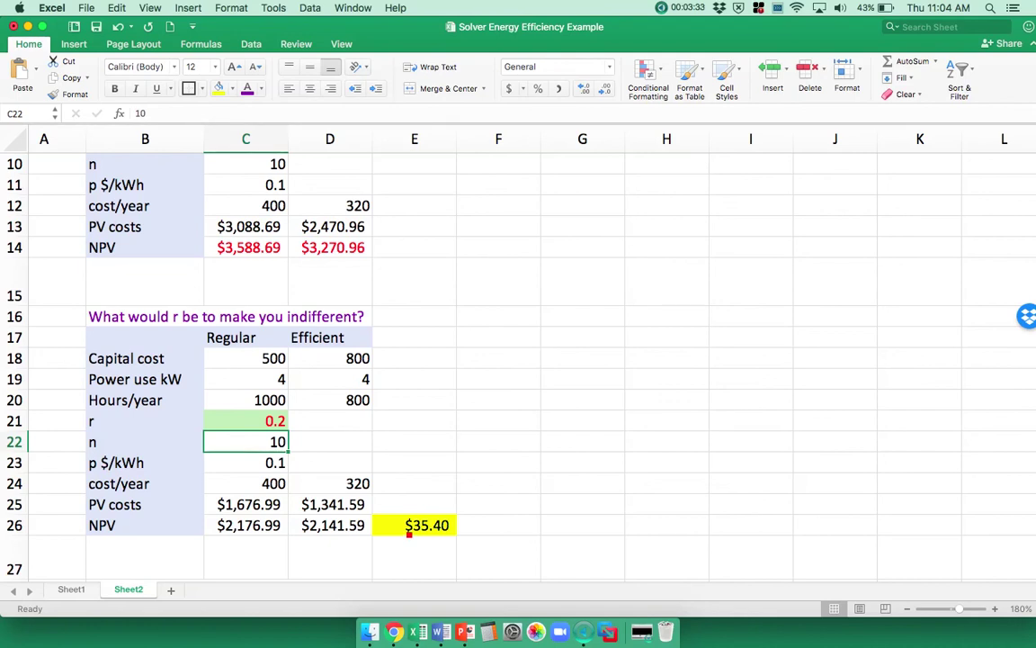
# - Open the Solver parameters and move the dialog clear of the NPV difference cell
pyautogui.click(246, 43)
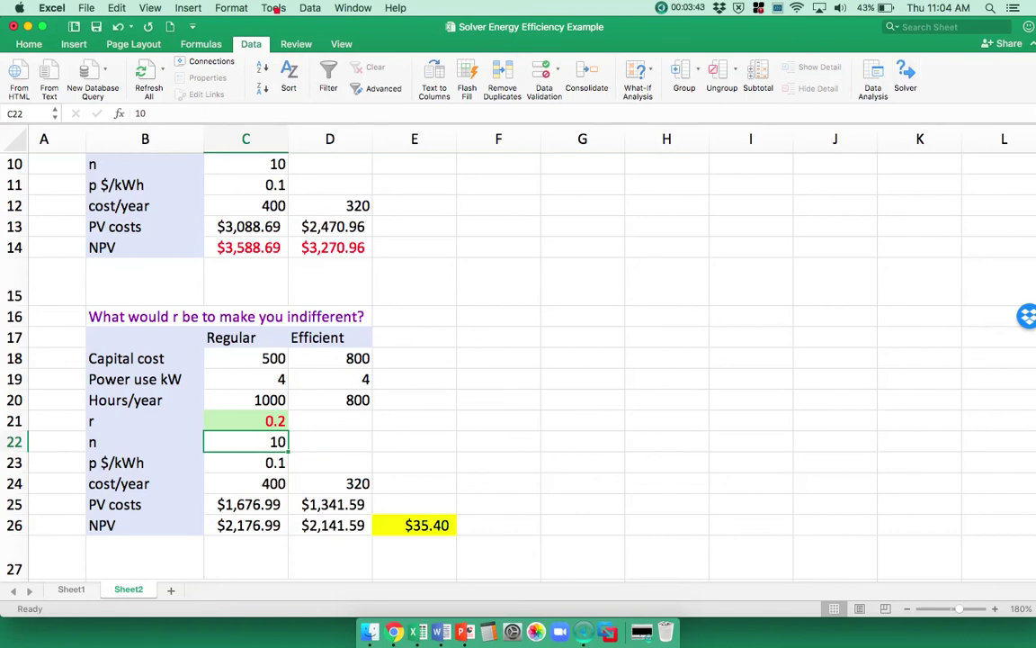
pyautogui.click(274, 8)
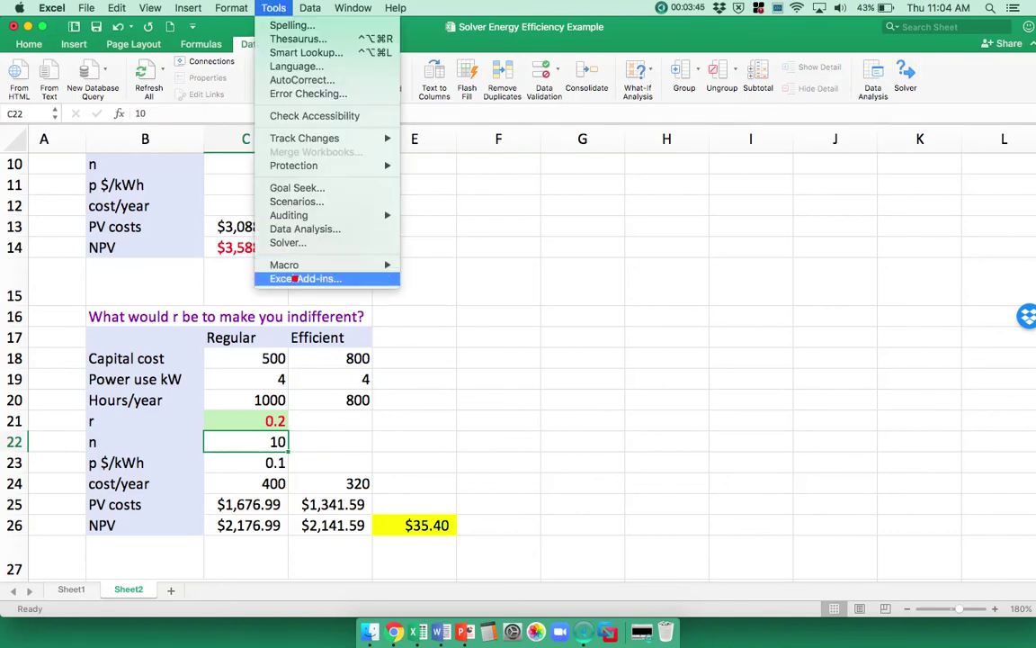
pyautogui.click(467, 227)
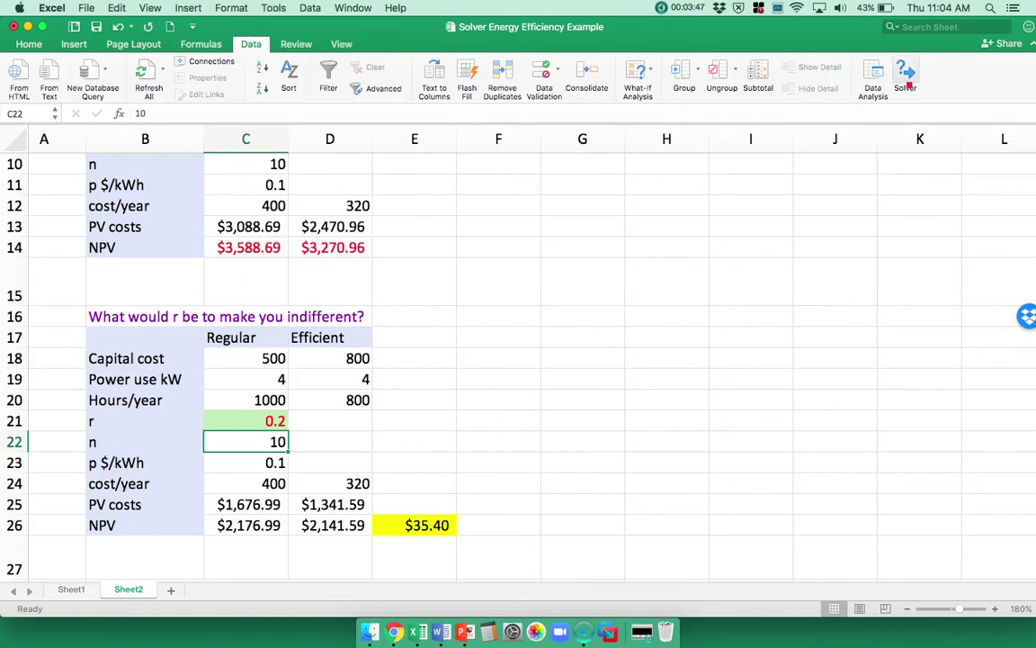
pyautogui.click(905, 79)
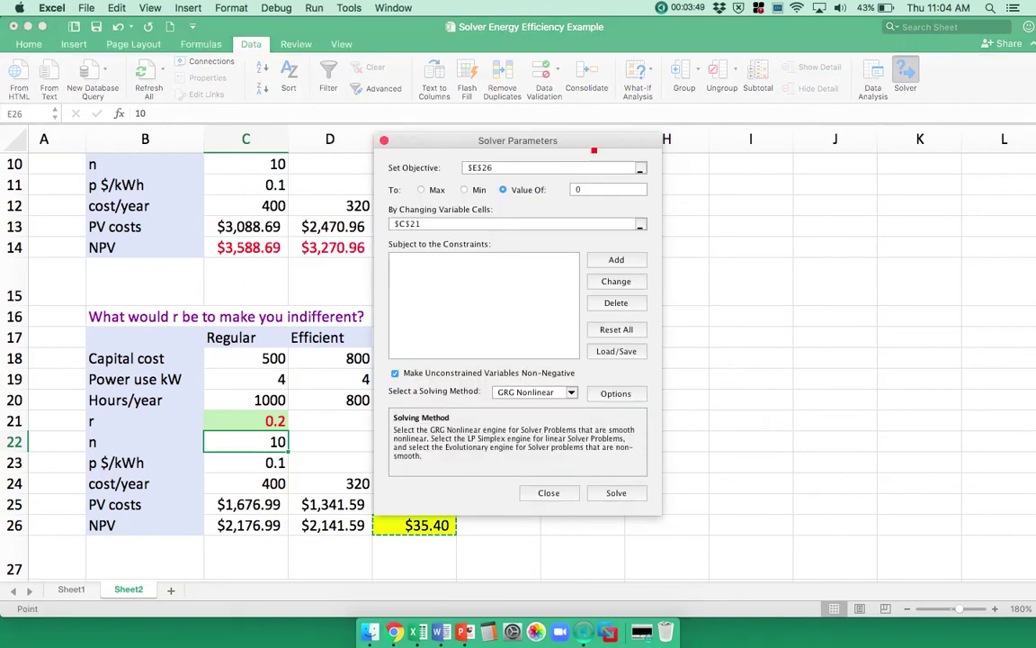
pyautogui.moveTo(610, 143); pyautogui.dragTo(749, 155)
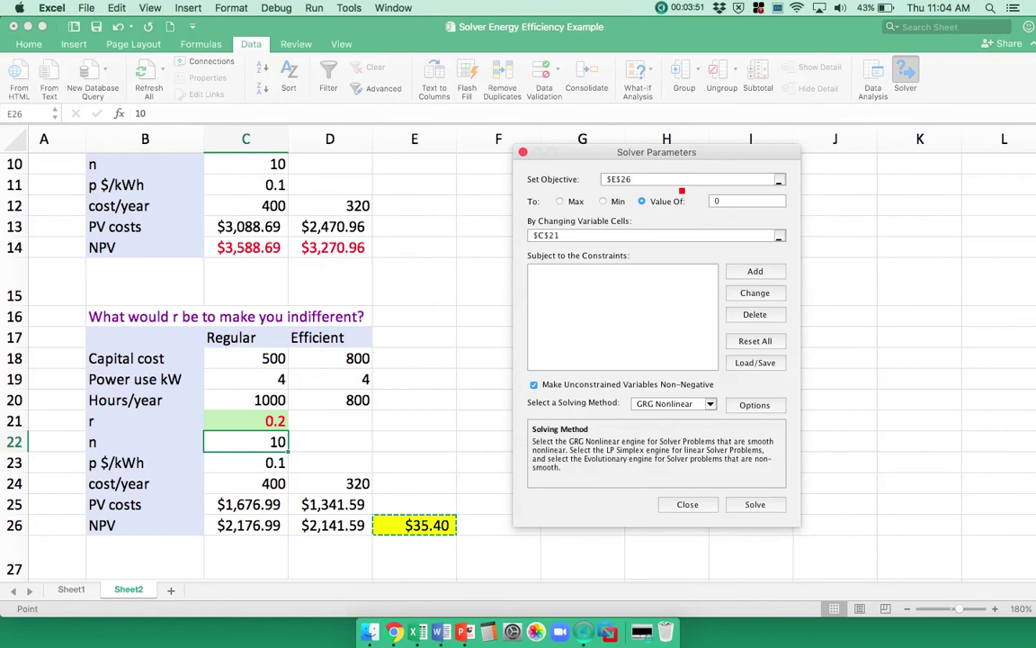
# - Clear the Solver objective and set it again to the NPV difference cell E26 on Sheet2
pyautogui.click(417, 525)
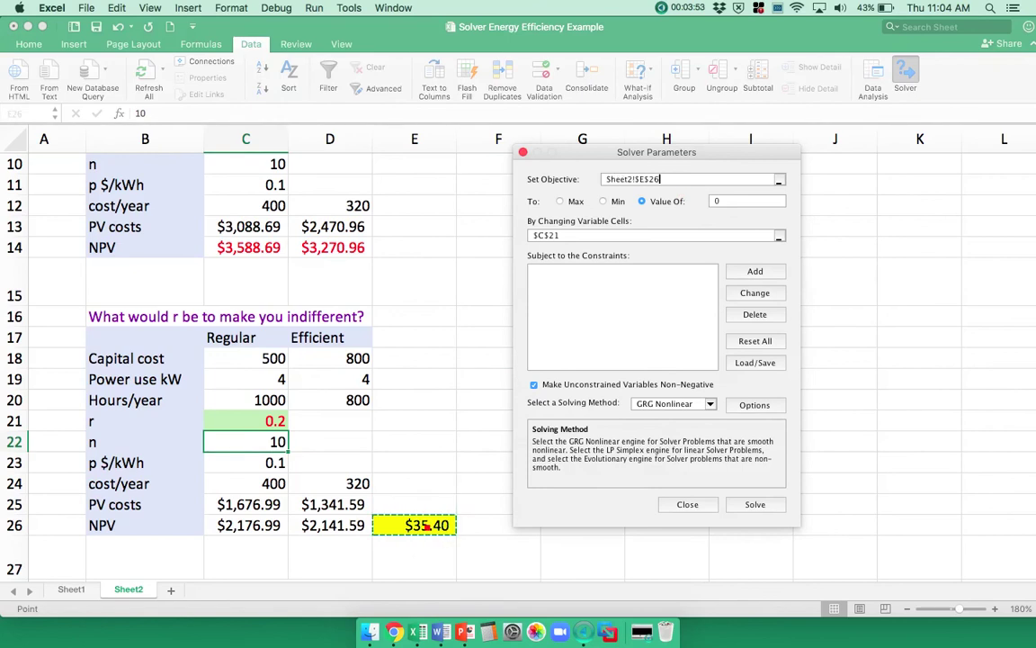
pyautogui.press('BackSpace')
pyautogui.press('BackSpace')
pyautogui.press('BackSpace')
pyautogui.press('BackSpace')
pyautogui.press('BackSpace')
pyautogui.press('BackSpace')
pyautogui.press('BackSpace')
pyautogui.press('BackSpace')
pyautogui.press('BackSpace')
pyautogui.press('BackSpace')
pyautogui.press('BackSpace')
pyautogui.press('BackSpace')
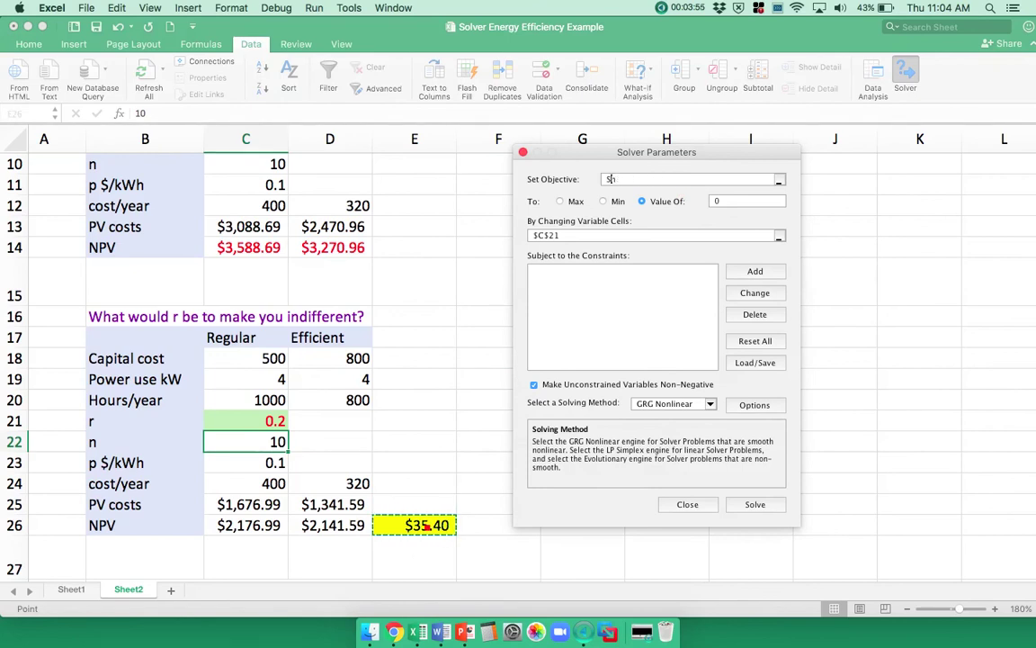
pyautogui.click(424, 526)
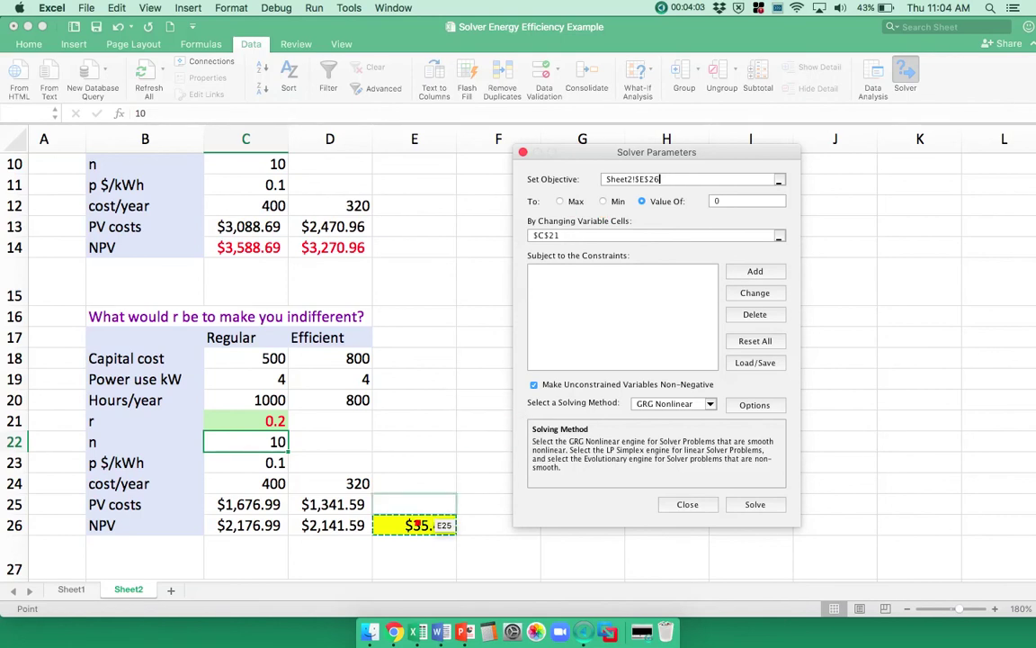
# - Run Solver with C21 as the changing variable cell and a target value of 0, and keep the Solver solution
pyautogui.click(568, 236)
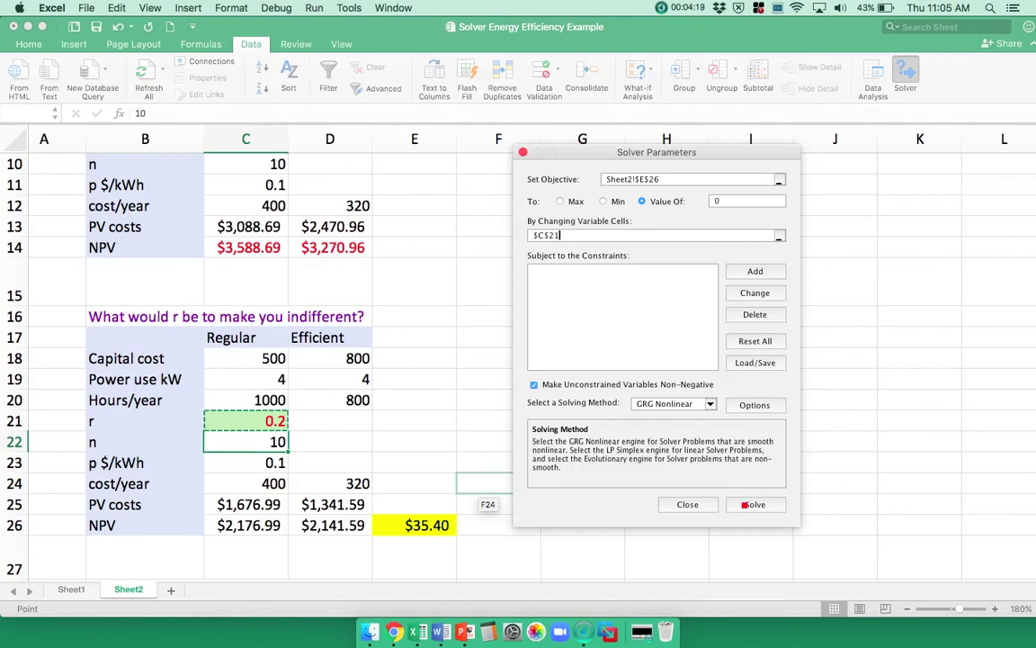
pyautogui.click(744, 503)
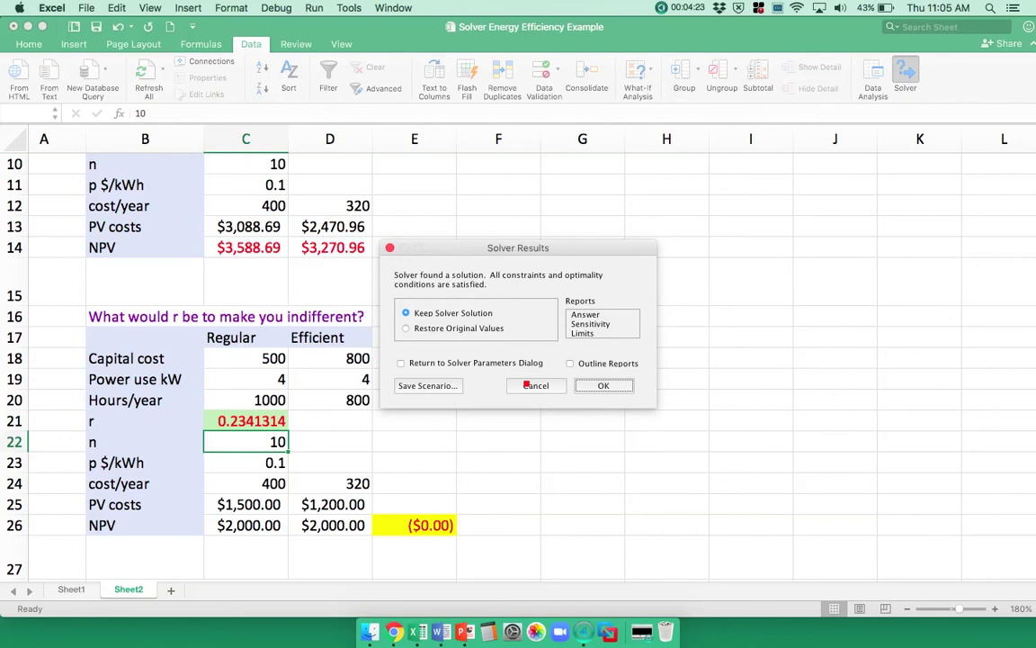
pyautogui.click(604, 385)
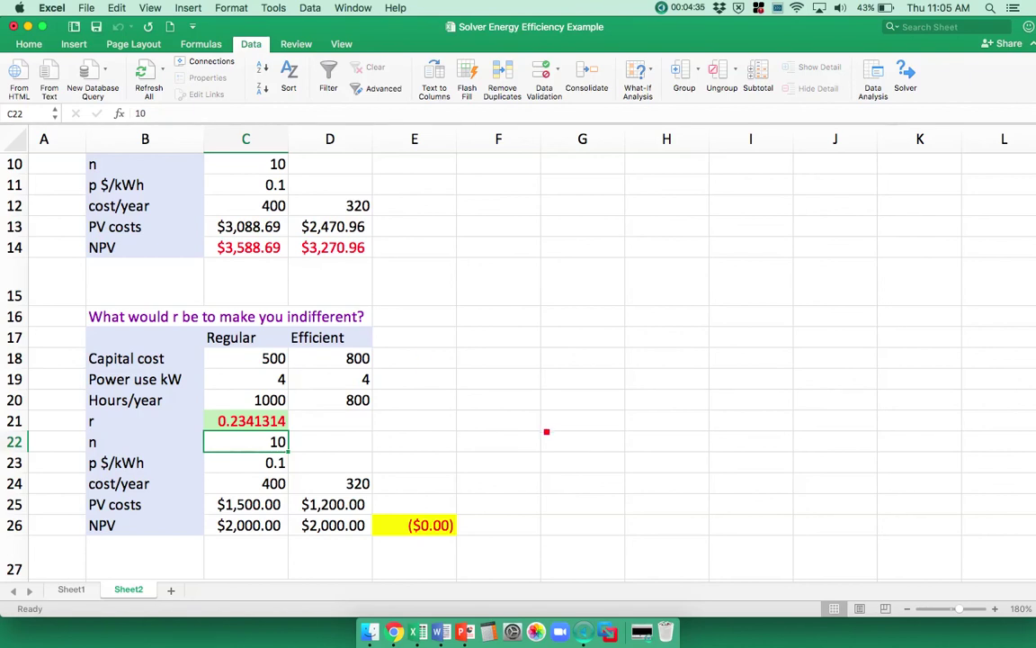
# - Enter 10 as the starting n in C34 of the table asking what N makes you indifferent
pyautogui.scroll(-6, 603, 446)
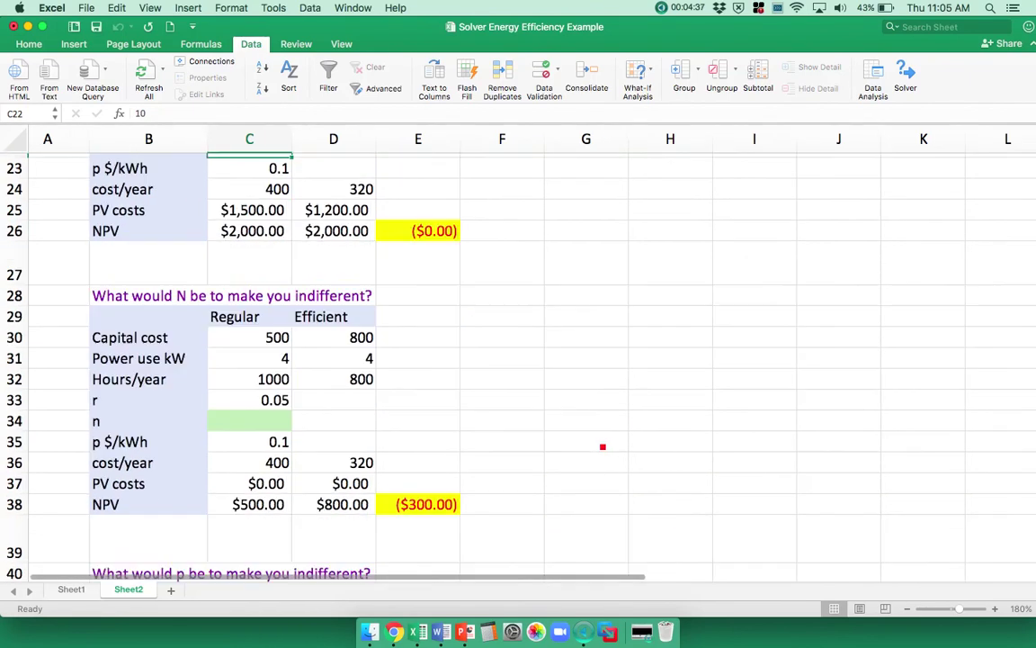
pyautogui.click(268, 418)
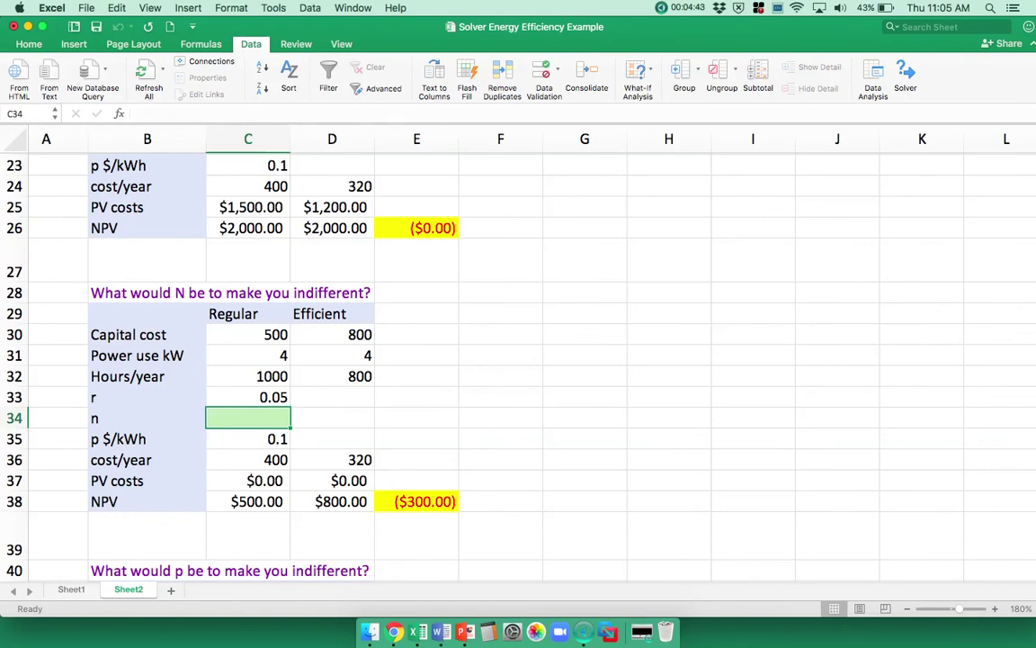
pyautogui.write('10')
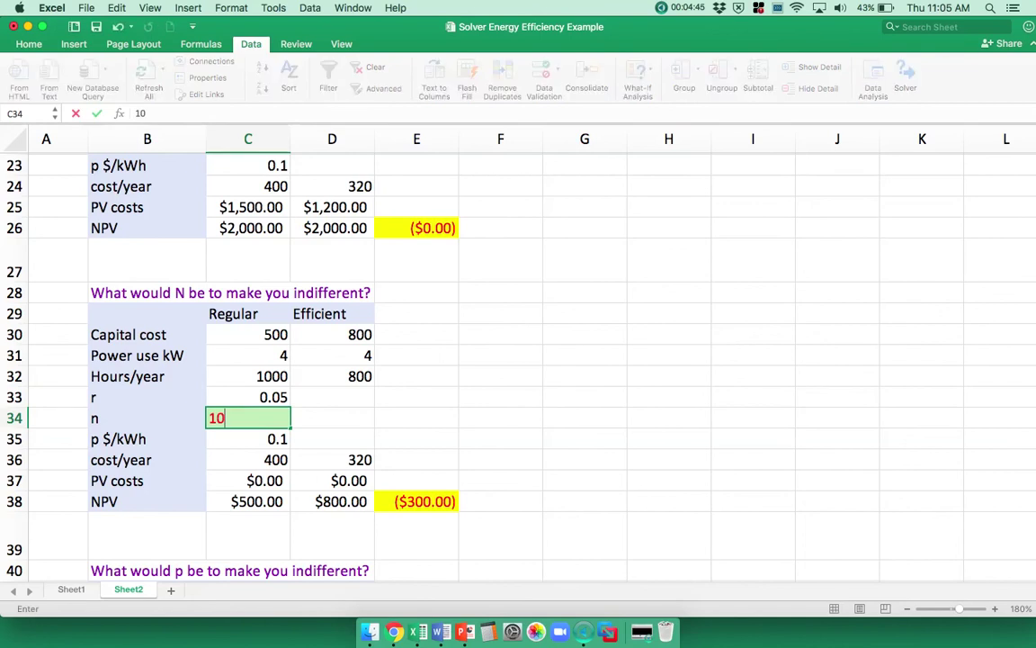
pyautogui.press('Return')
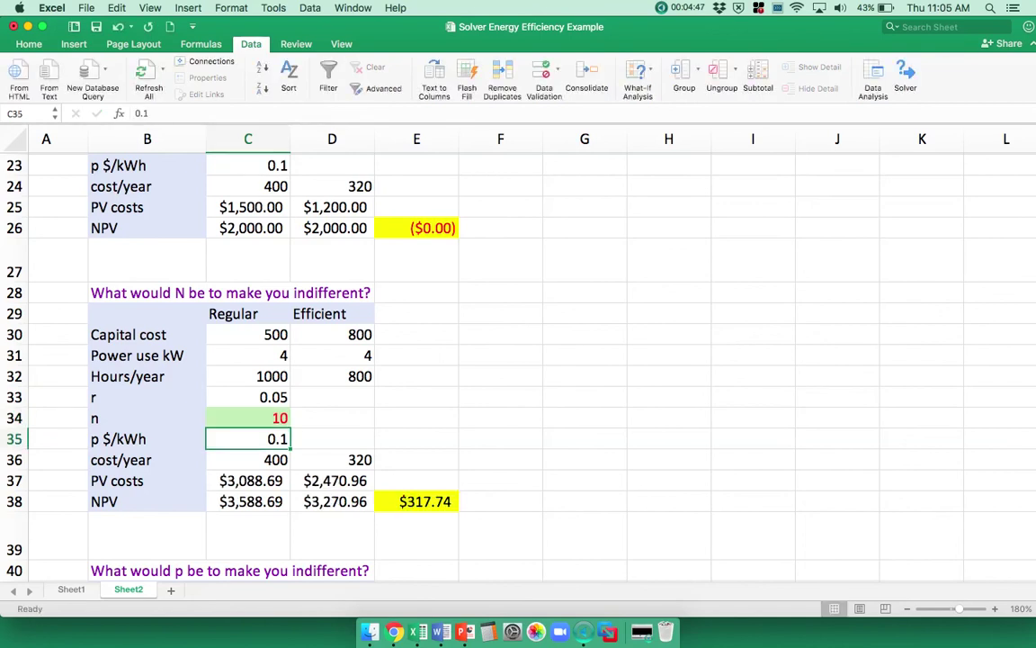
# - Open the Solver parameters, move the dialog aside and replace the objective with the NPV difference cell E38
pyautogui.click(261, 418)
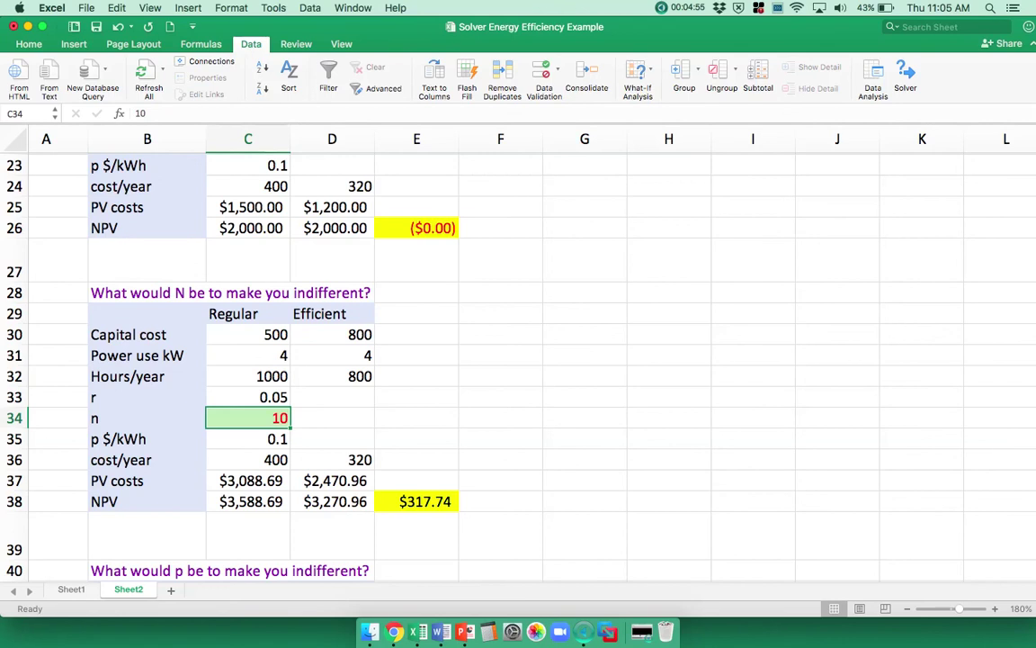
pyautogui.click(905, 81)
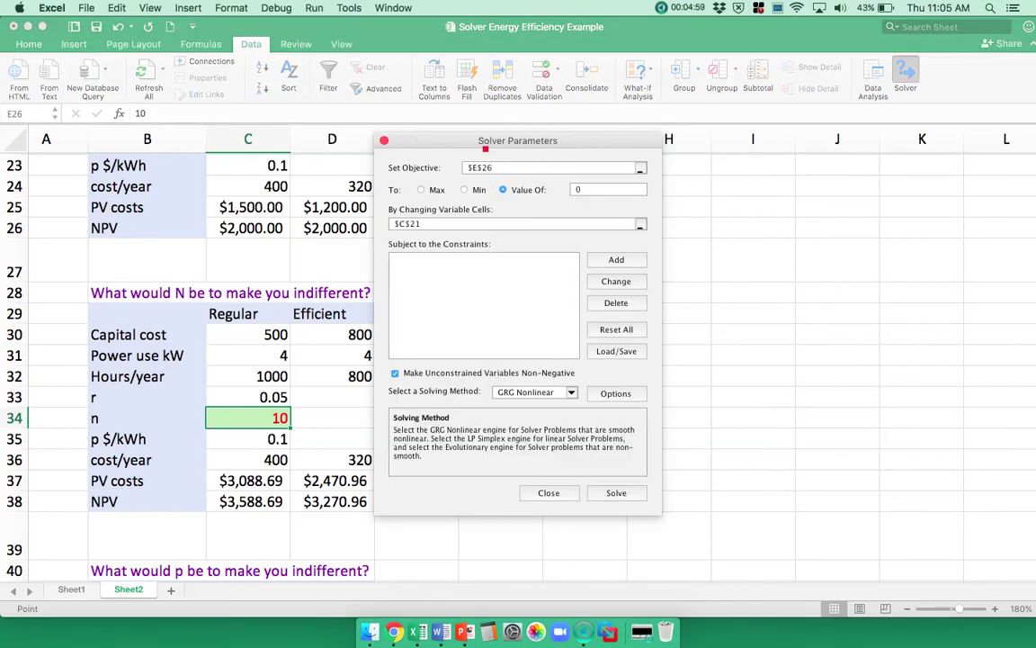
pyautogui.moveTo(473, 140); pyautogui.dragTo(592, 145)
pyautogui.press('BackSpace')
pyautogui.press('BackSpace')
pyautogui.press('BackSpace')
pyautogui.press('BackSpace')
pyautogui.press('BackSpace')
pyautogui.click(440, 501)
pyautogui.click(269, 417)
pyautogui.press('BackSpace')
pyautogui.press('BackSpace')
pyautogui.press('BackSpace')
pyautogui.press('BackSpace')
pyautogui.press('BackSpace')
pyautogui.press('BackSpace')
pyautogui.press('BackSpace')
pyautogui.press('BackSpace')
pyautogui.press('BackSpace')
pyautogui.press('BackSpace')
pyautogui.press('BackSpace')
pyautogui.press('BackSpace')
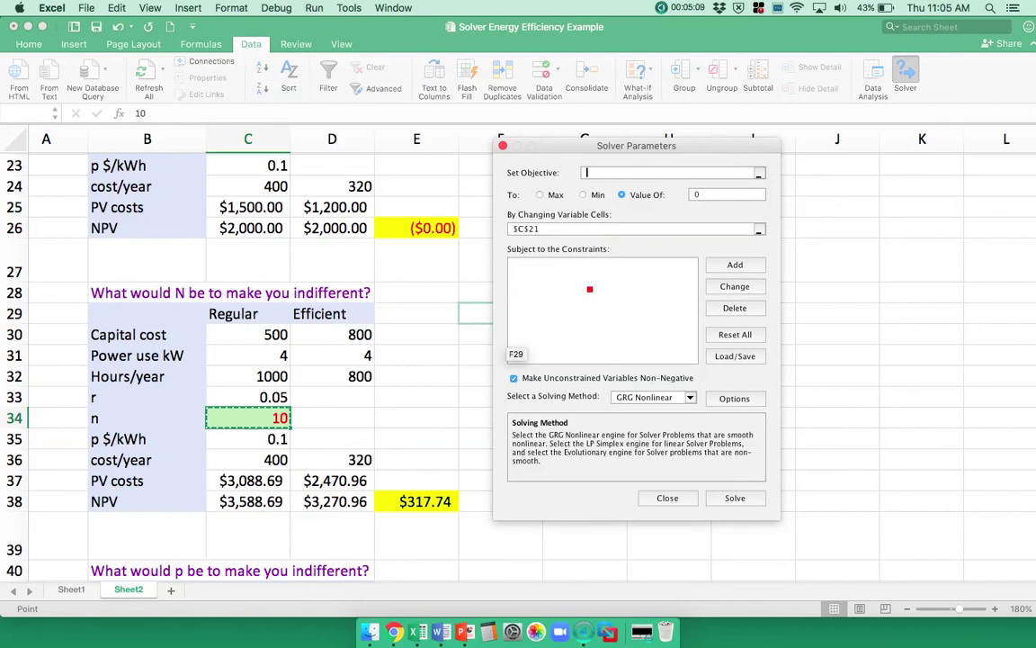
pyautogui.click(432, 502)
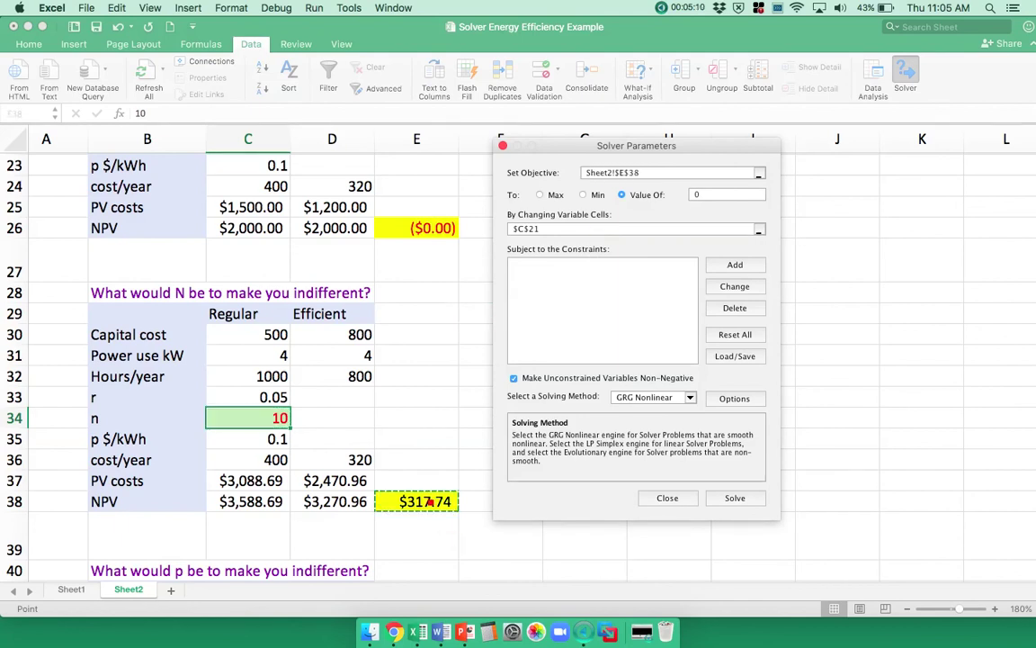
# - Replace the changing variable cell with the n cell C34, solve, and close the results with the Solver solution kept
pyautogui.click(560, 228)
pyautogui.press('BackSpace')
pyautogui.press('BackSpace')
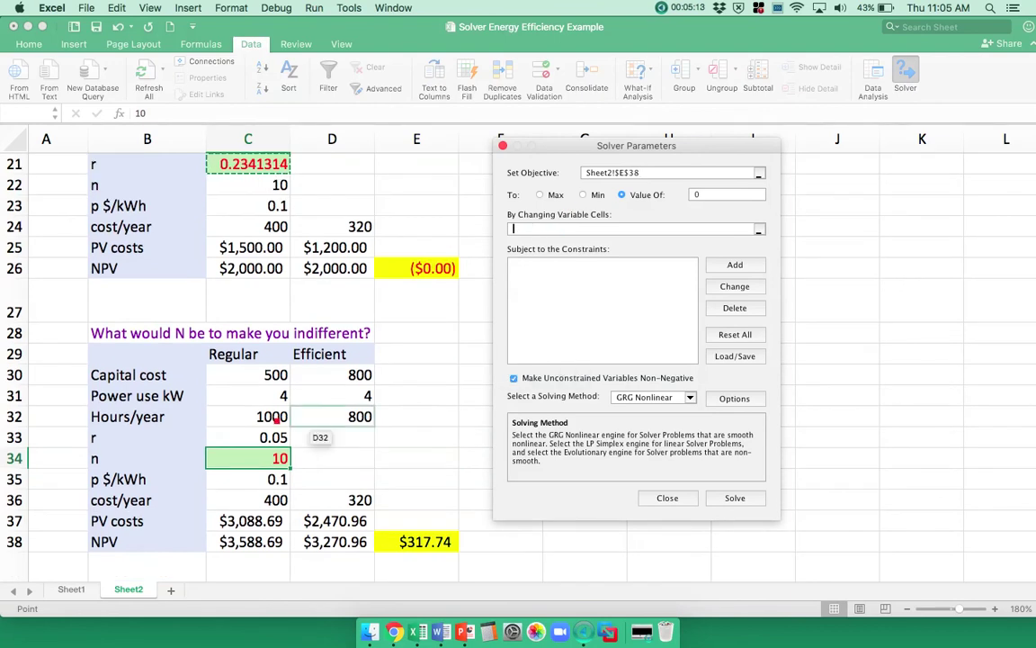
pyautogui.click(208, 458)
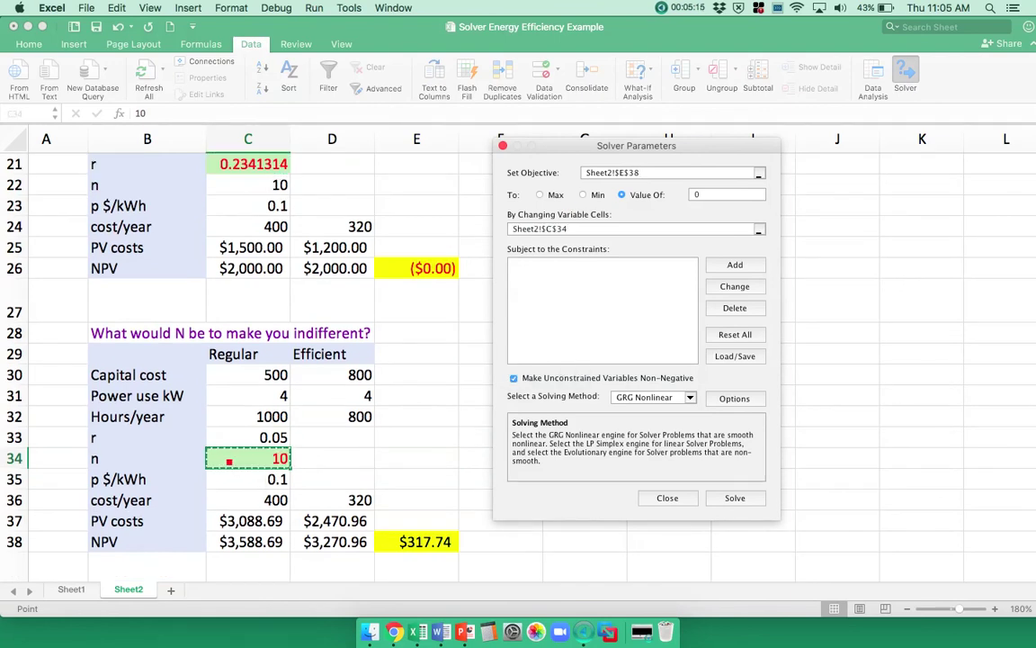
pyautogui.click(743, 496)
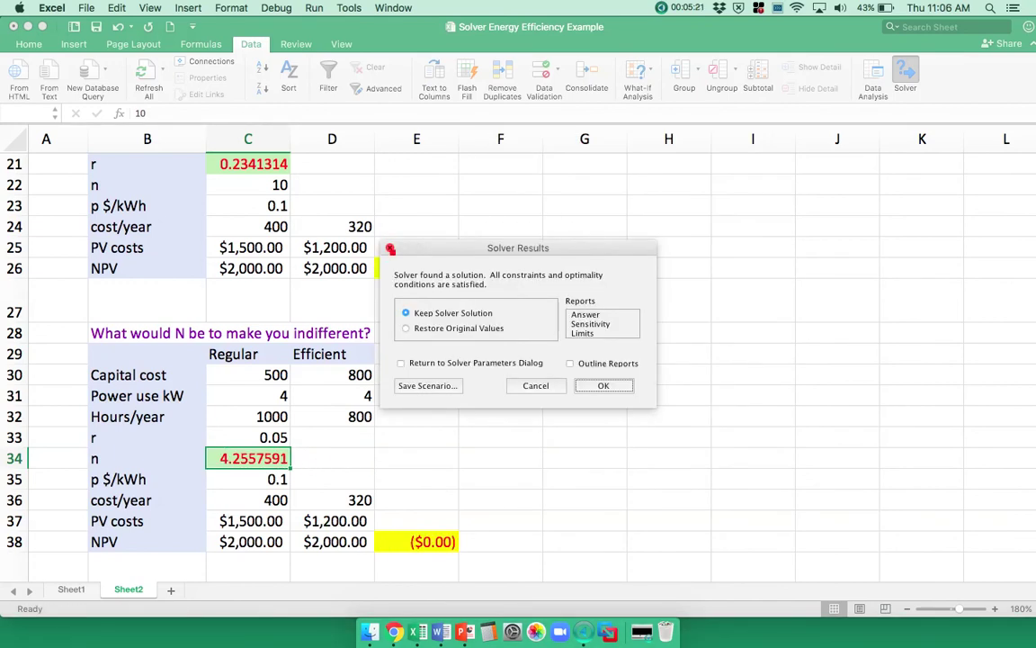
pyautogui.click(390, 248)
# - Reopen the Solver parameters and replace the objective with E50, the NPV difference of the p indifference table
pyautogui.scroll(-5, 624, 409)
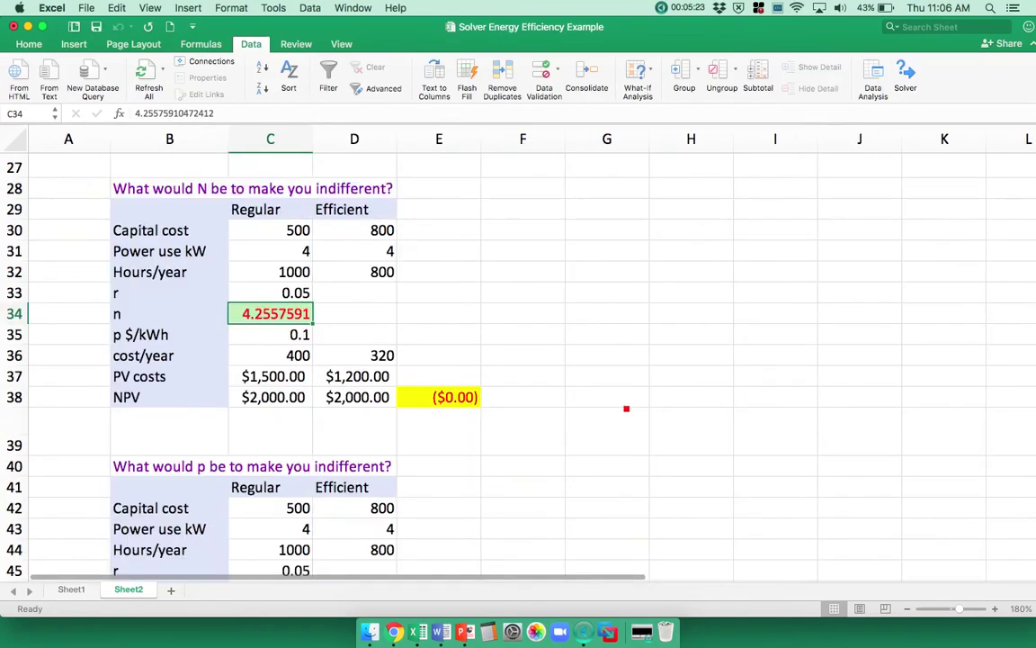
pyautogui.scroll(-5, 624, 407)
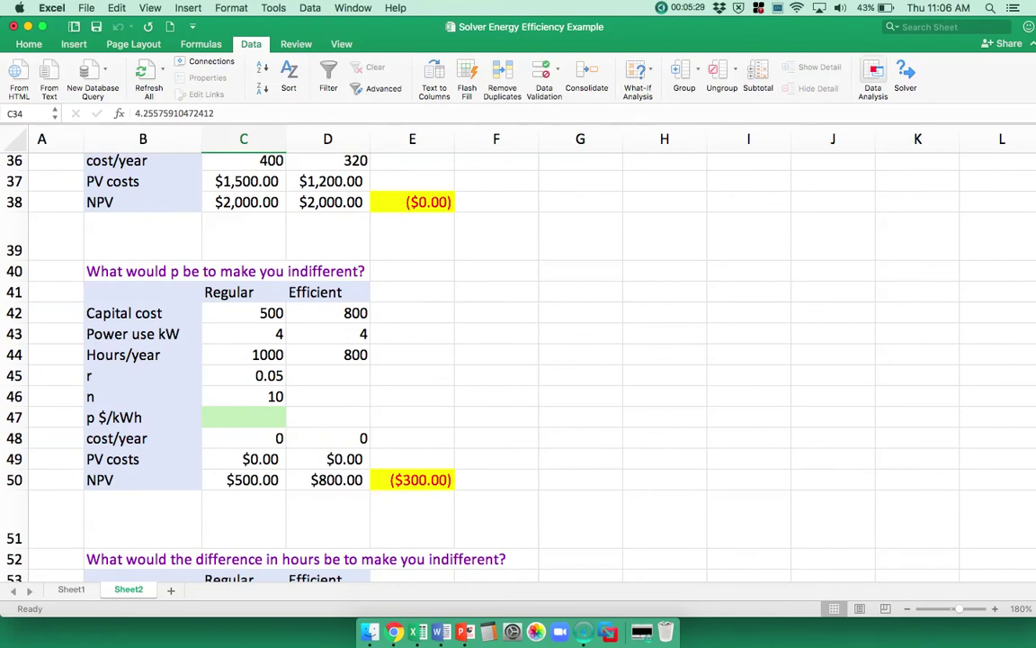
pyautogui.click(905, 77)
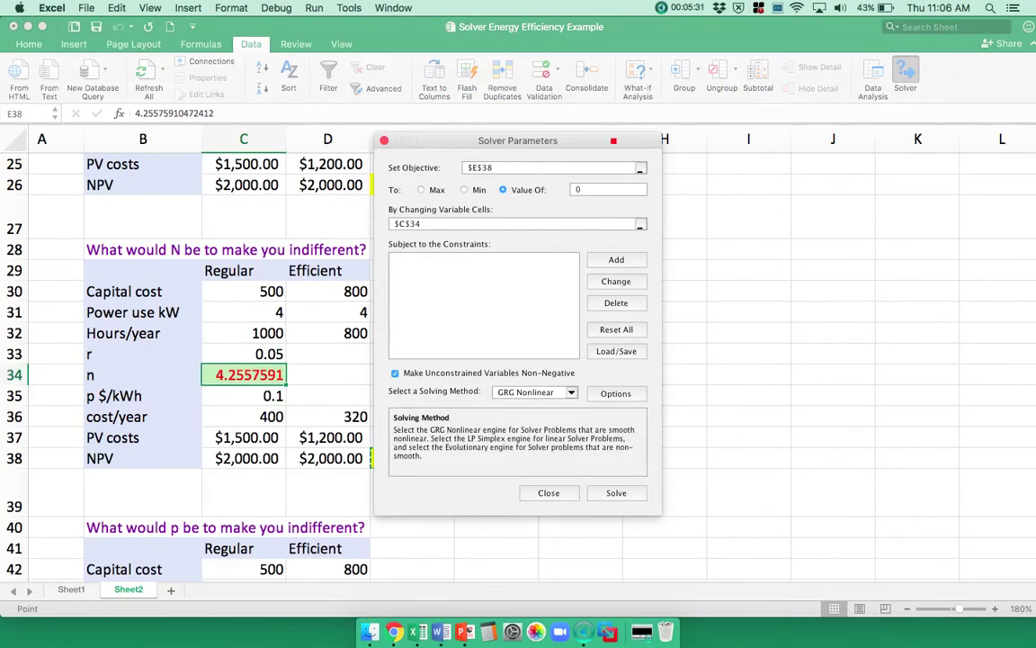
pyautogui.scroll(-7, 539, 335)
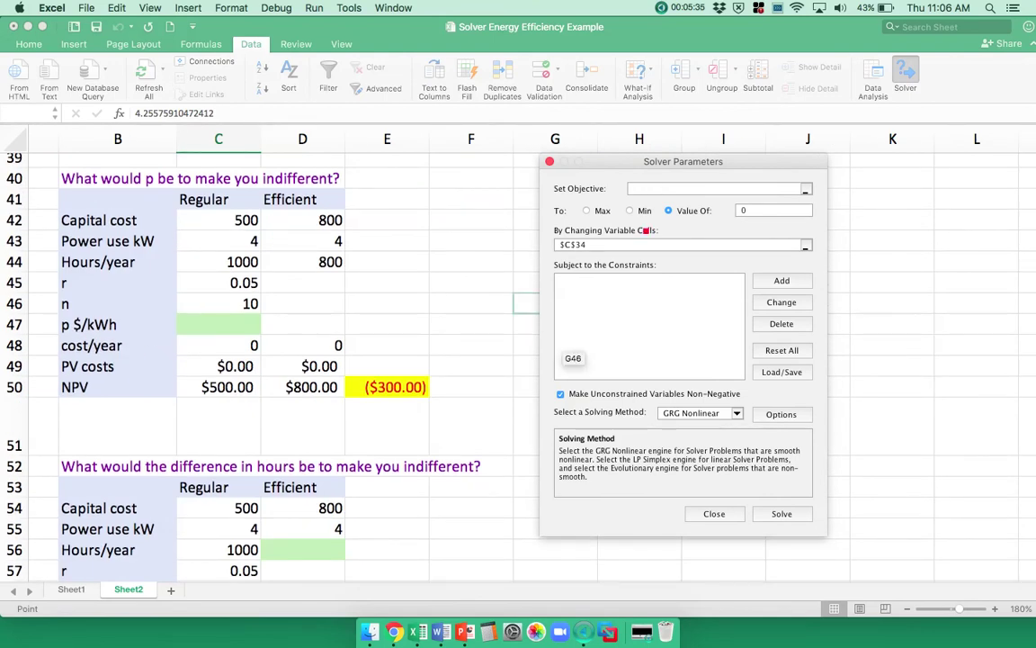
pyautogui.click(404, 388)
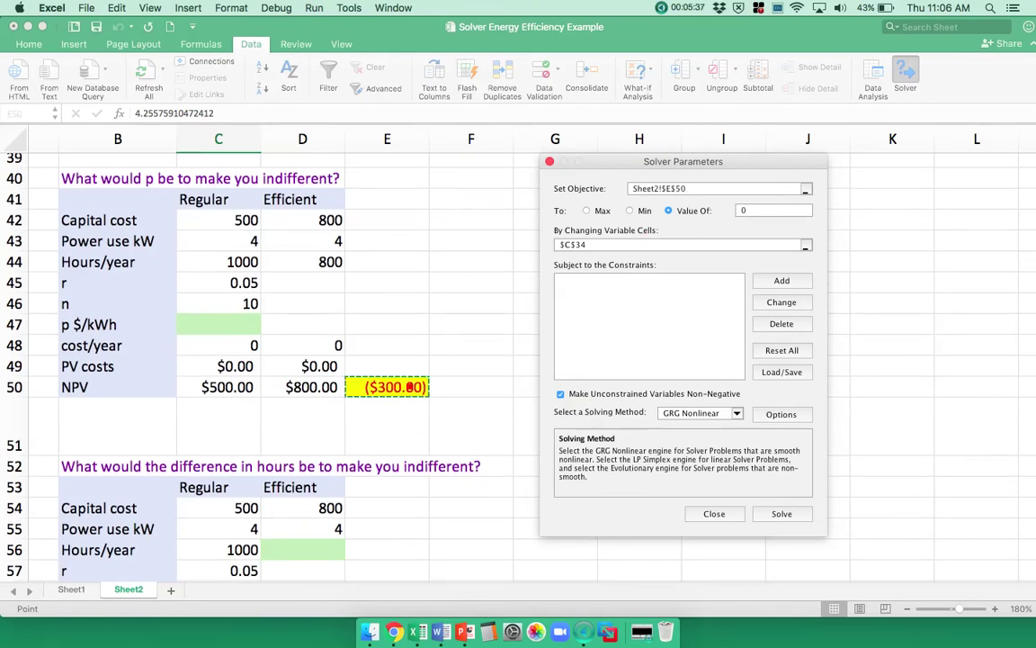
# - Replace the changing variable cell with the p $/kWh cell C47, solve, and keep the Solver solution
pyautogui.click(602, 245)
pyautogui.press('BackSpace')
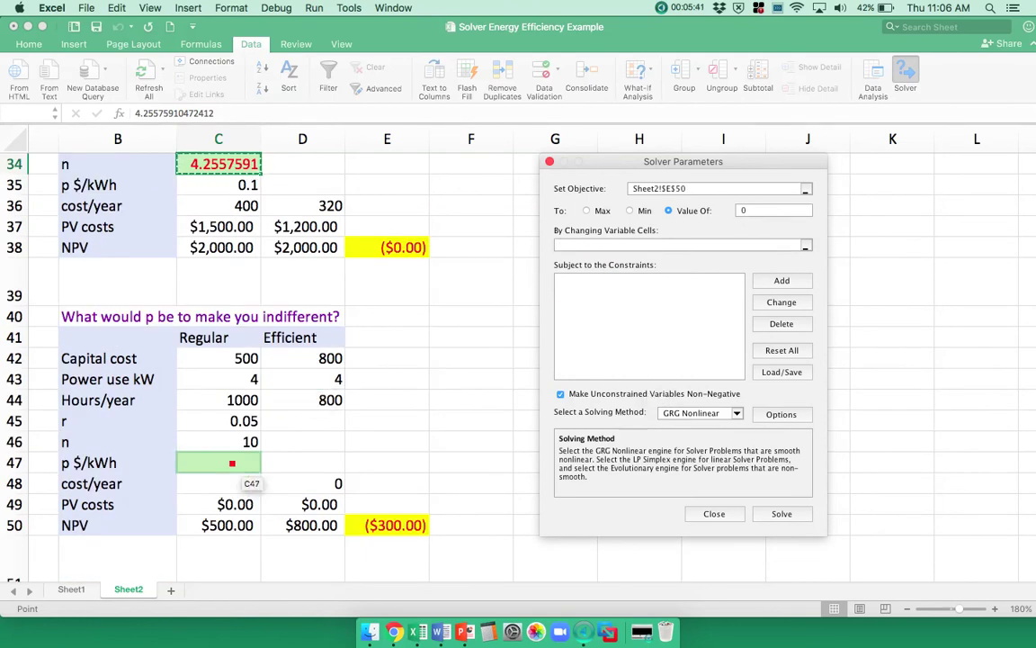
pyautogui.click(230, 463)
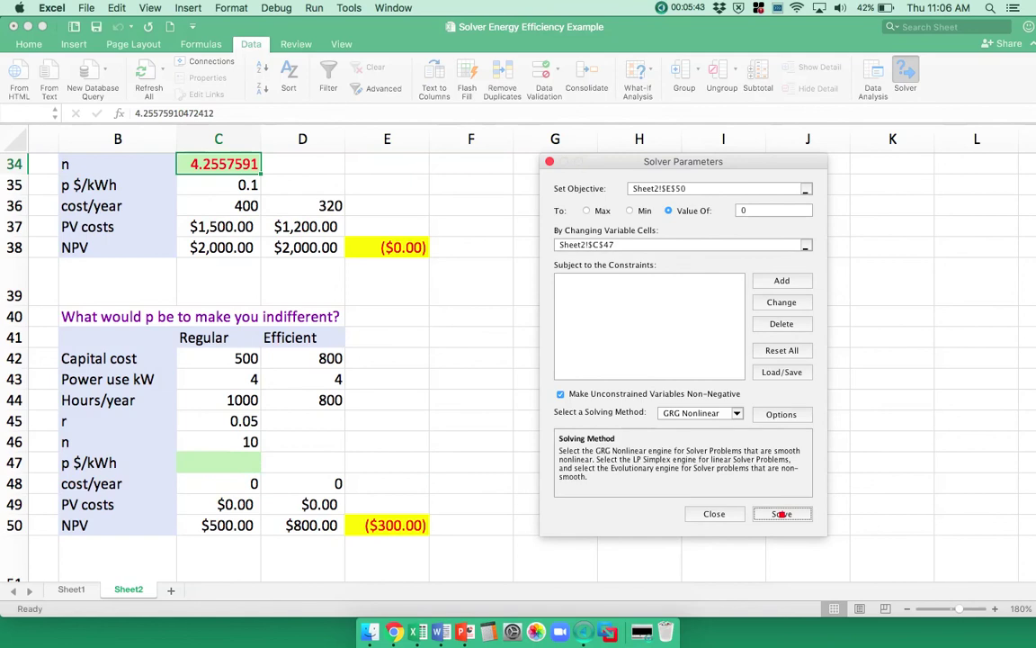
pyautogui.click(781, 513)
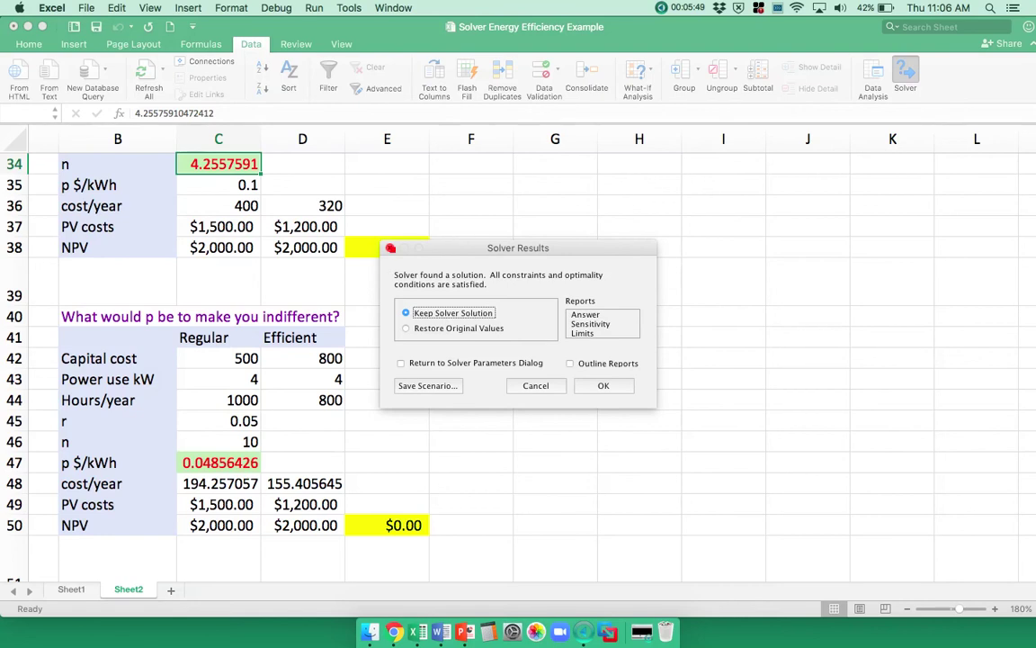
pyautogui.click(596, 385)
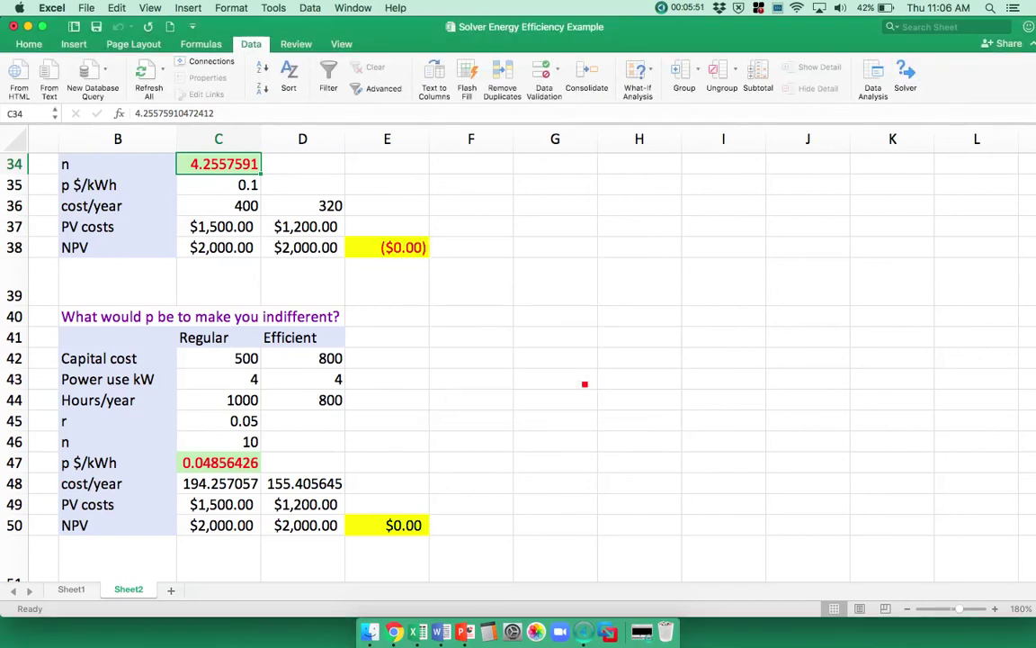
# - Open the Solver parameters for the hours indifference table, moving the dialog aside and clearing the objective
pyautogui.scroll(-5, 543, 434)
pyautogui.scroll(-6, 544, 434)
pyautogui.hscroll(-1, 544, 434)
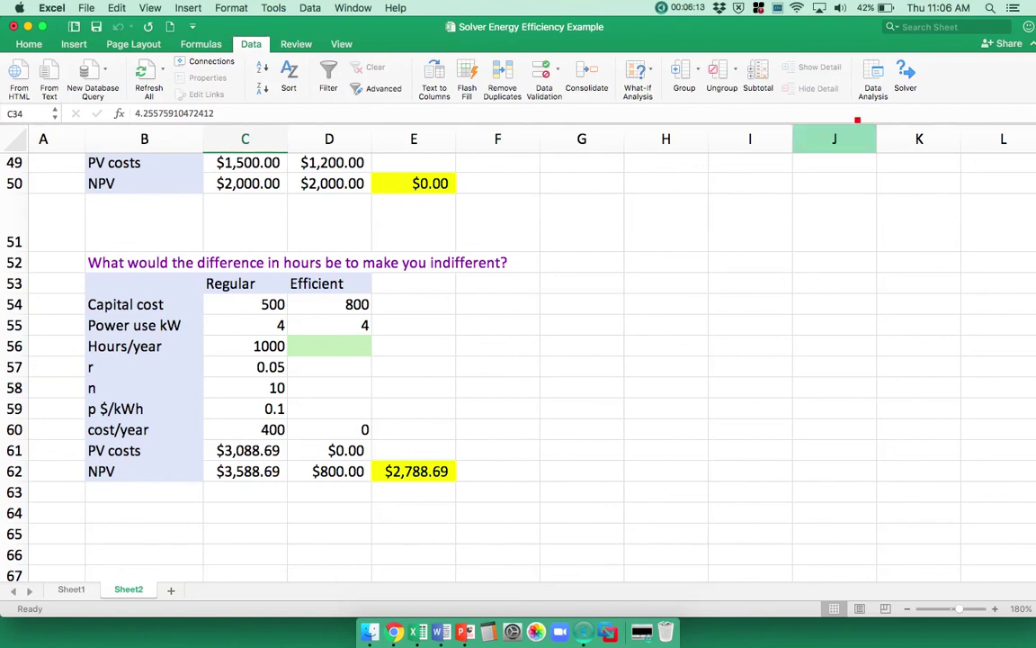
pyautogui.click(906, 74)
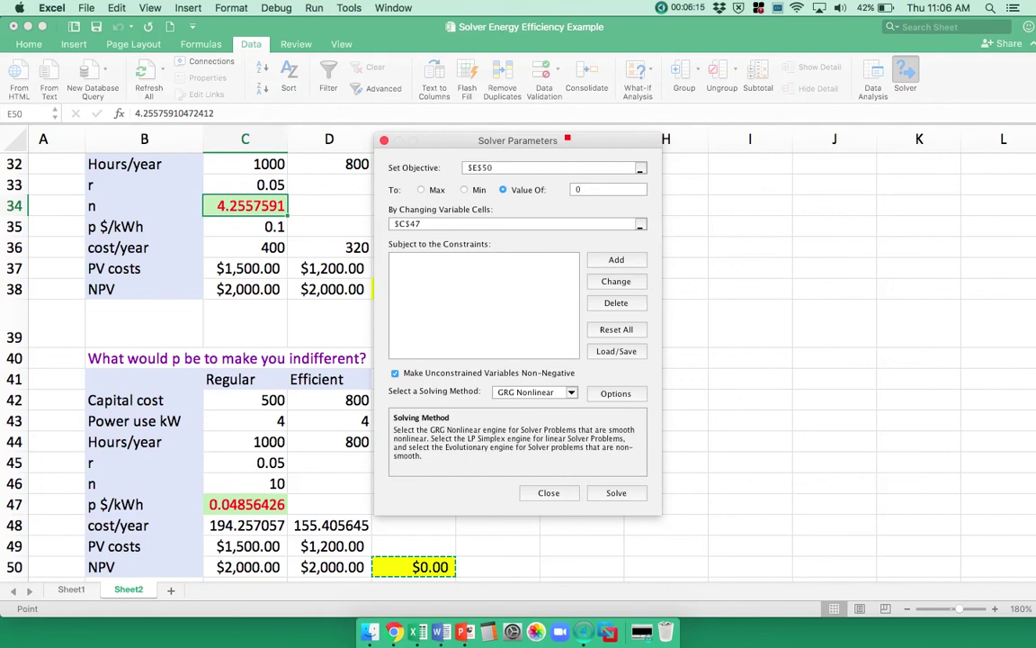
pyautogui.moveTo(580, 135); pyautogui.dragTo(797, 129)
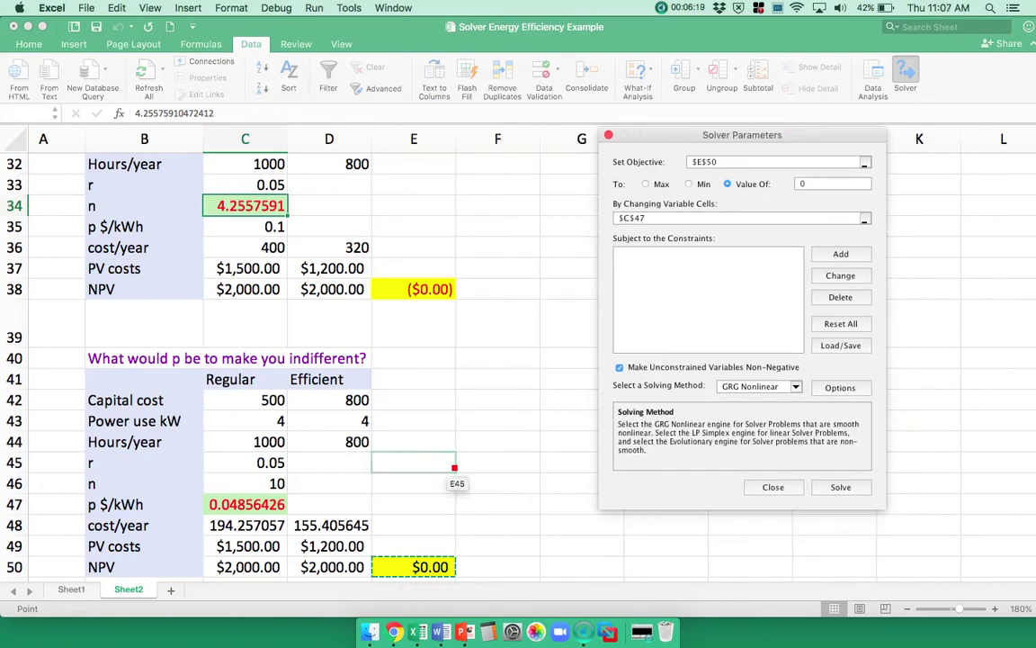
pyautogui.scroll(-10, 455, 468)
pyautogui.scroll(-2, 454, 468)
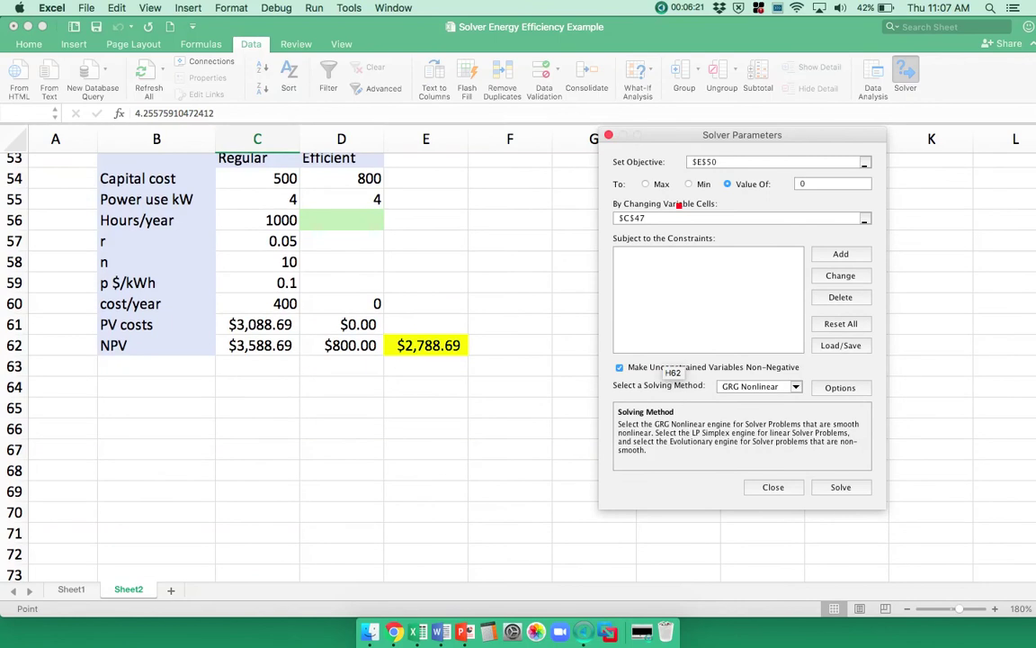
pyautogui.press('BackSpace')
pyautogui.press('BackSpace')
pyautogui.press('BackSpace')
pyautogui.press('BackSpace')
pyautogui.press('BackSpace')
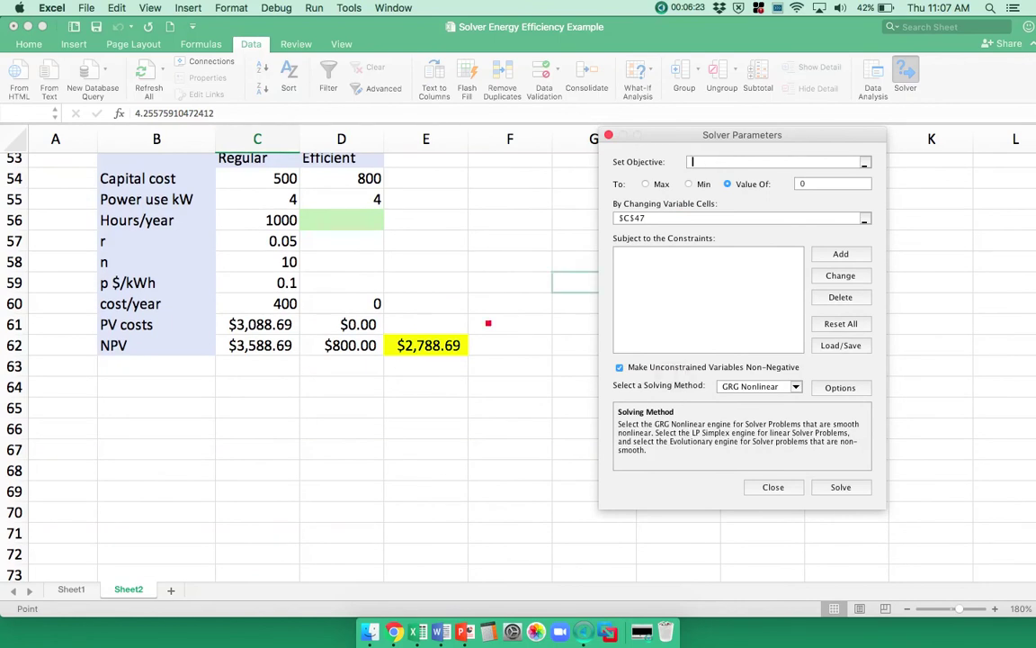
pyautogui.click(412, 349)
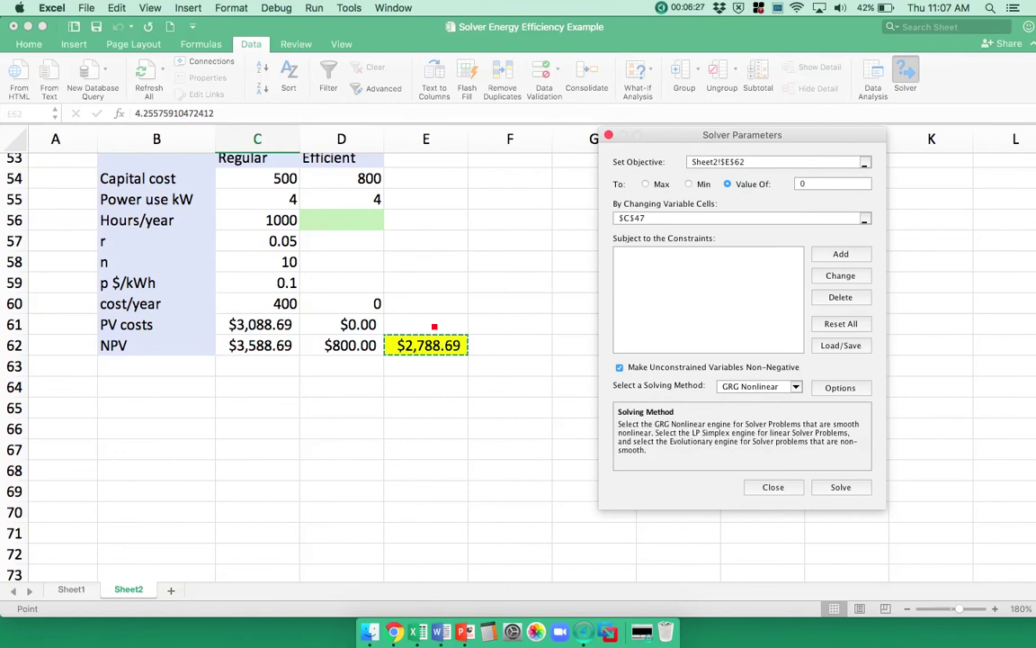
pyautogui.click(445, 217)
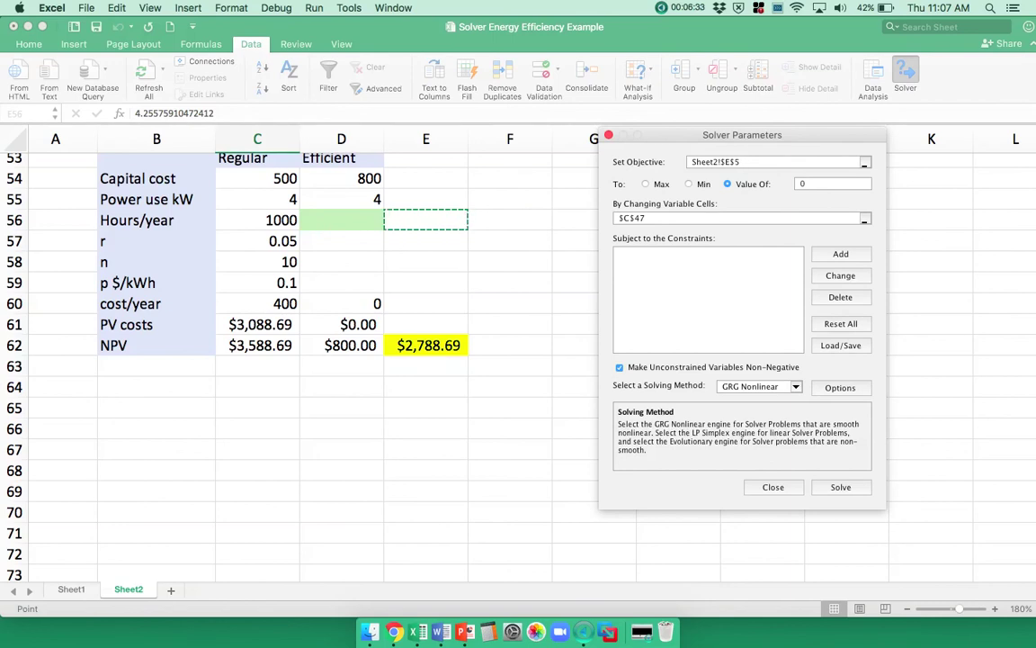
pyautogui.press('BackSpace')
pyautogui.press('BackSpace')
pyautogui.press('BackSpace')
pyautogui.press('BackSpace')
pyautogui.press('BackSpace')
pyautogui.press('BackSpace')
pyautogui.press('BackSpace')
pyautogui.press('BackSpace')
pyautogui.press('BackSpace')
pyautogui.press('BackSpace')
pyautogui.press('BackSpace')
pyautogui.press('BackSpace')
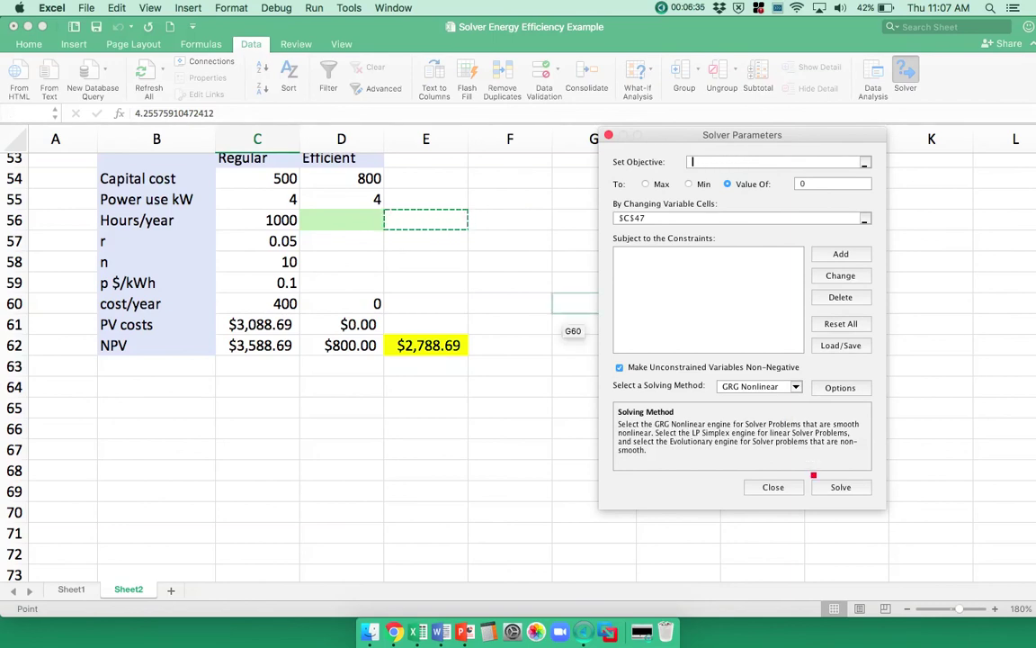
pyautogui.press('Escape')
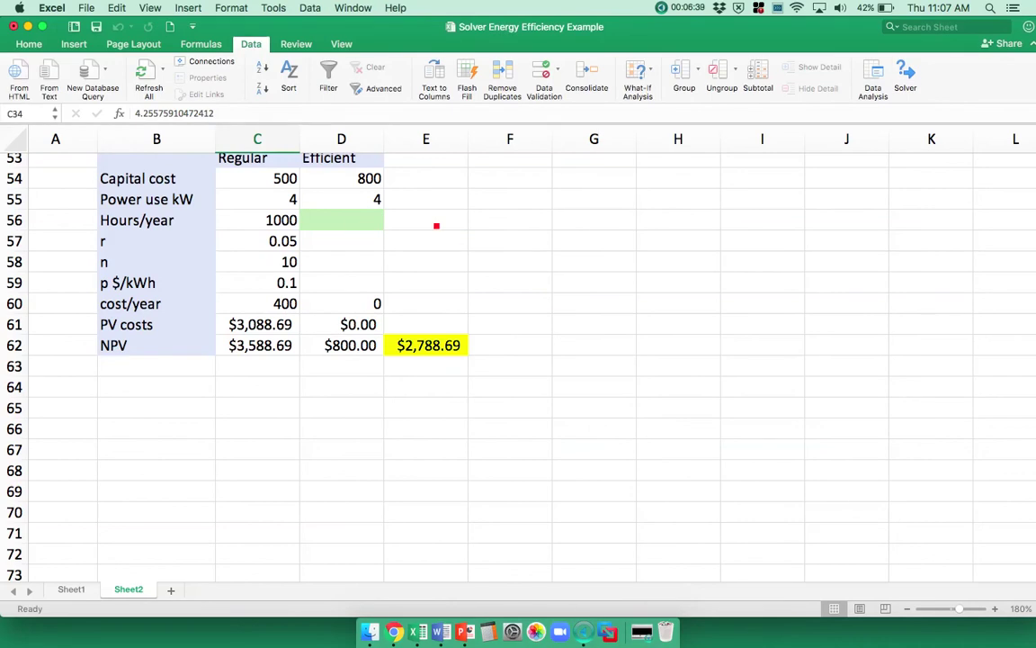
# - Reopen the Solver parameters and set the objective to the hours table's NPV difference cell E62
pyautogui.click(426, 345)
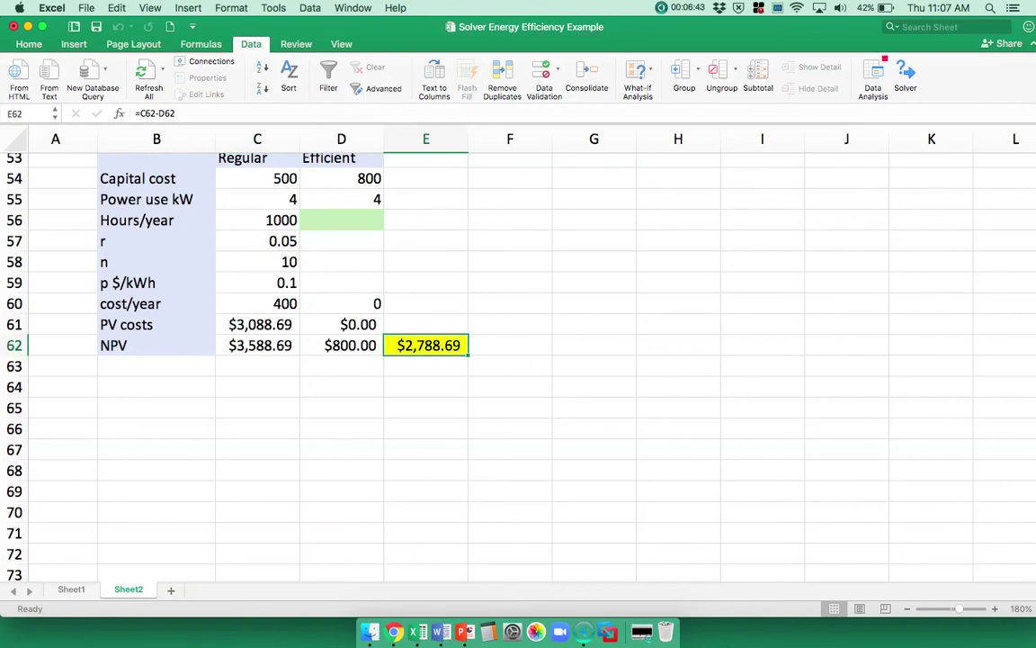
pyautogui.click(905, 72)
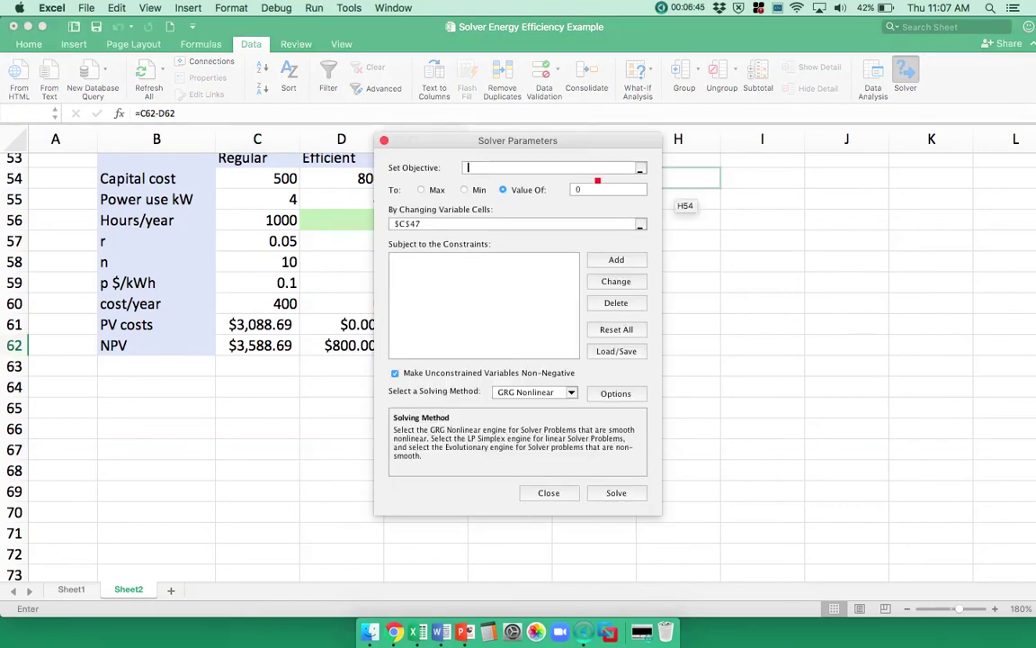
pyautogui.moveTo(407, 135); pyautogui.dragTo(660, 119)
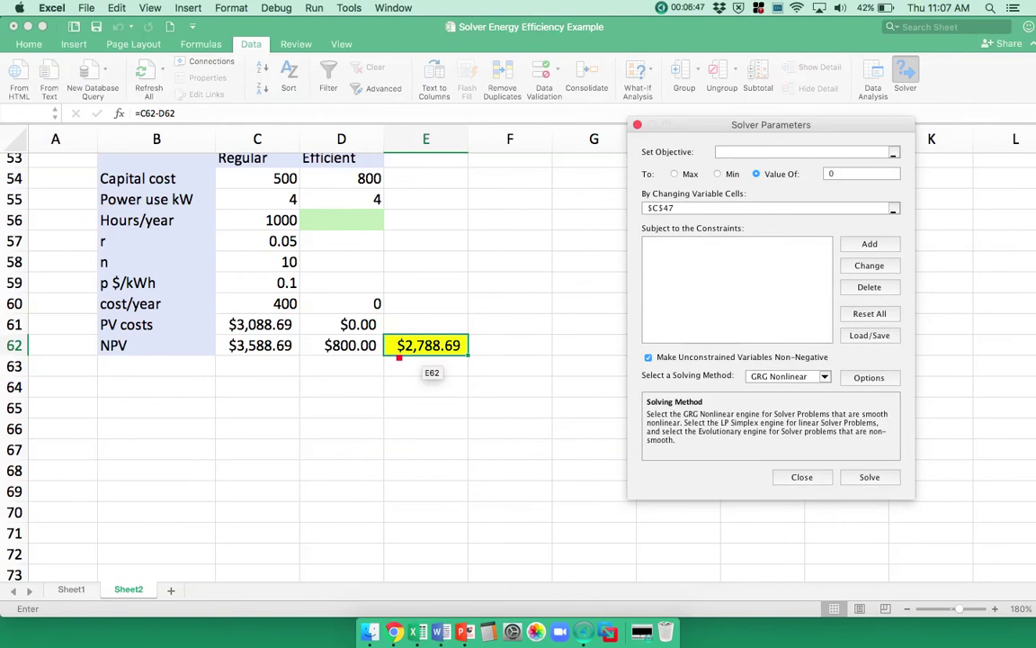
pyautogui.click(415, 346)
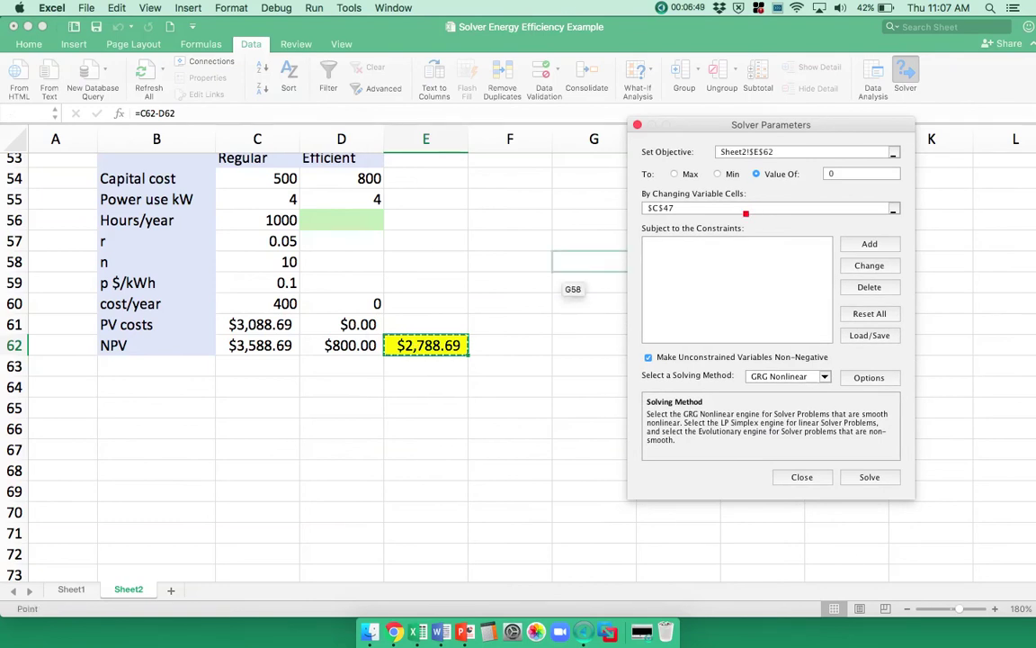
# - Replace the changing variable cell with the efficient heater's Hours/year cell D56, solve, and close the results keeping the solution
pyautogui.click(746, 210)
pyautogui.press('BackSpace')
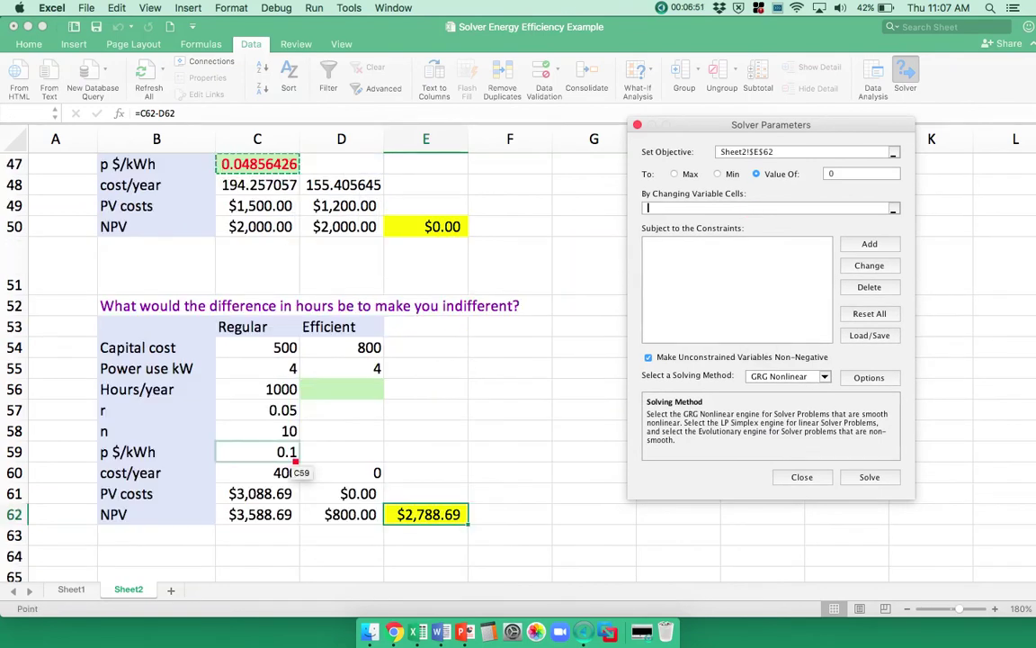
pyautogui.click(337, 397)
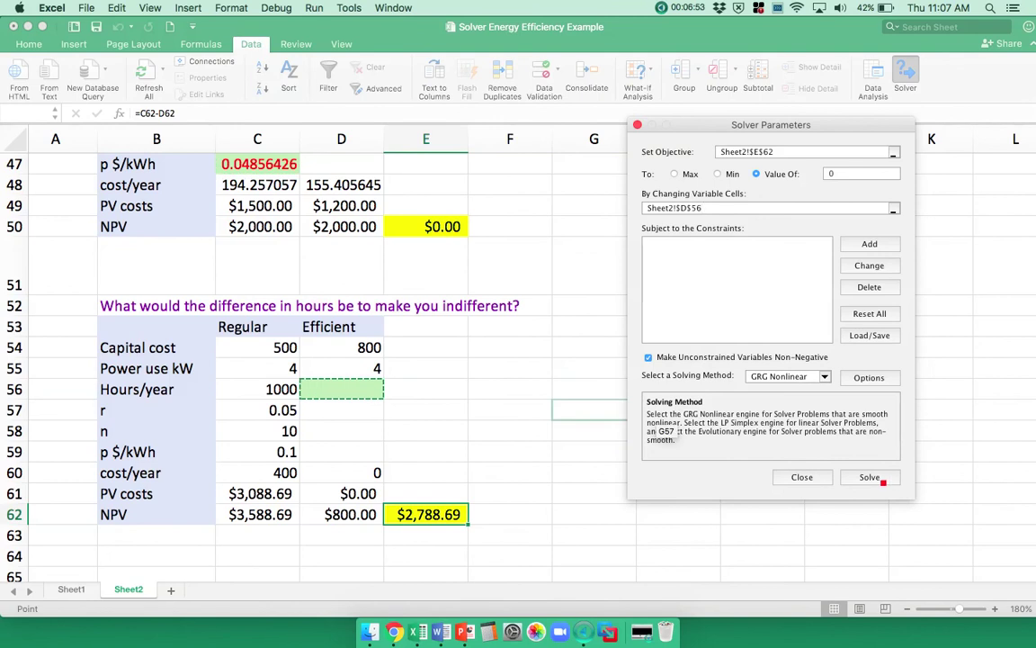
pyautogui.click(882, 479)
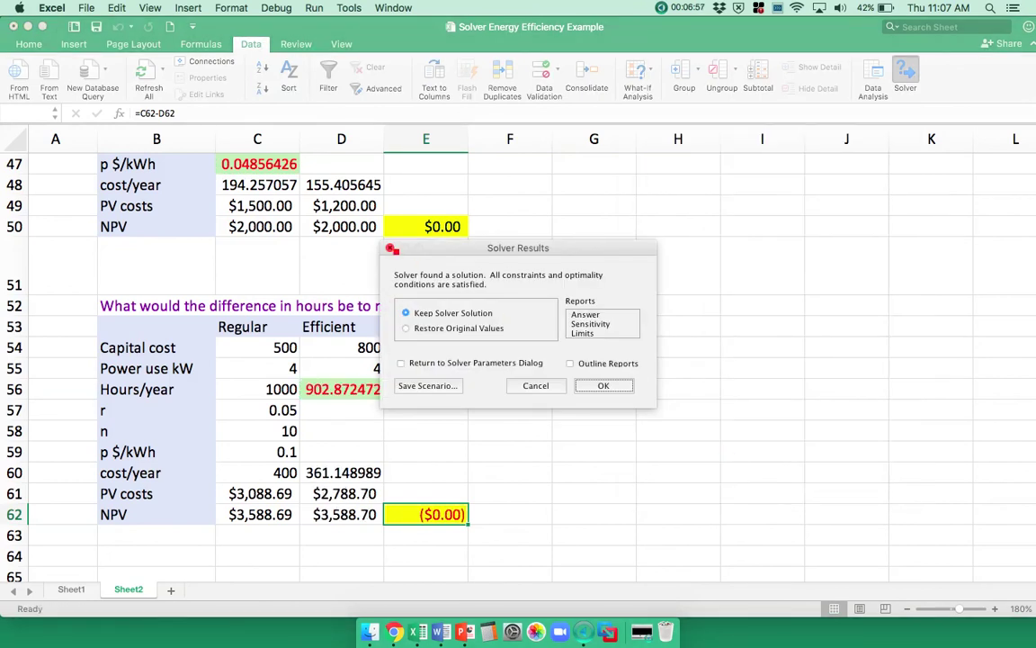
pyautogui.click(392, 250)
pyautogui.scroll(-3, 633, 378)
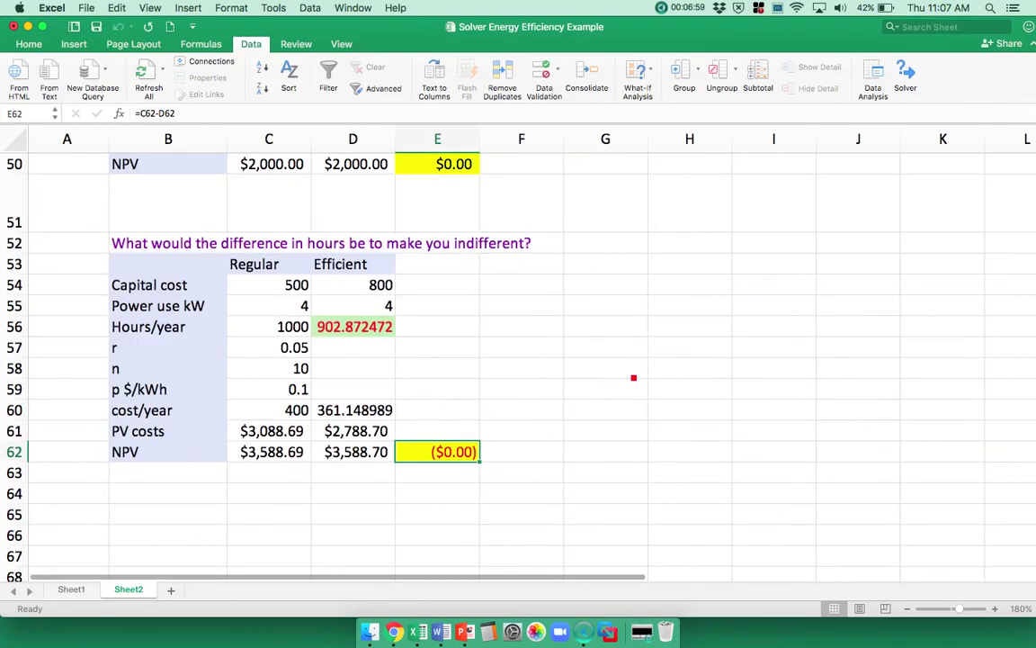